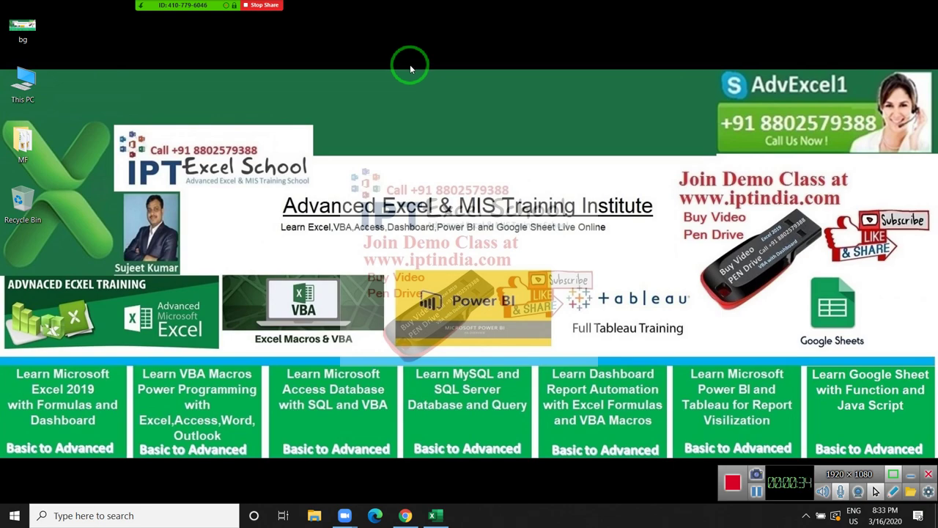
Restore the DT Excel workbook window and show the DL sheet's name and P-1 to P-4 score table.
{"action": "left_click", "coordinate": [435, 517]}
{"action": "left_click", "coordinate": [61, 482]}
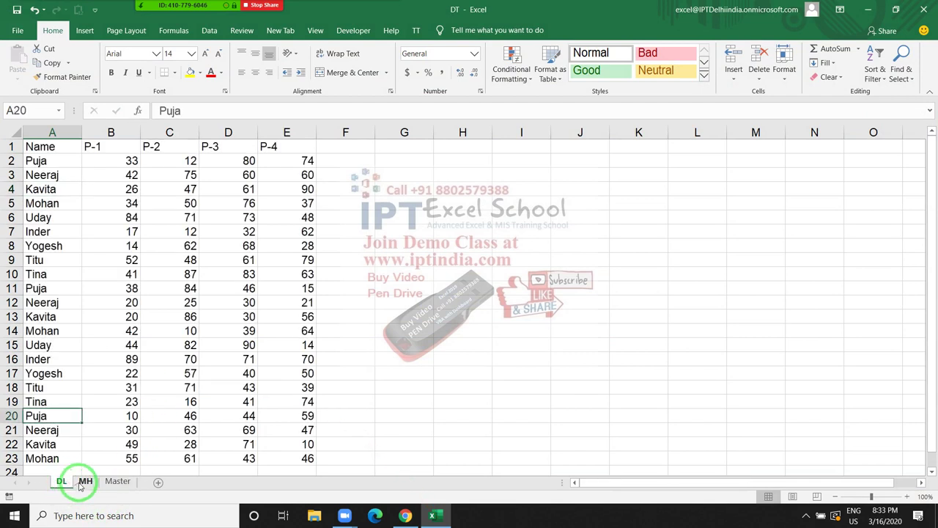
Copy the DL table A1:E23 and paste it at Master!A1.
{"action": "left_click", "coordinate": [84, 483]}
{"action": "left_click", "coordinate": [64, 480]}
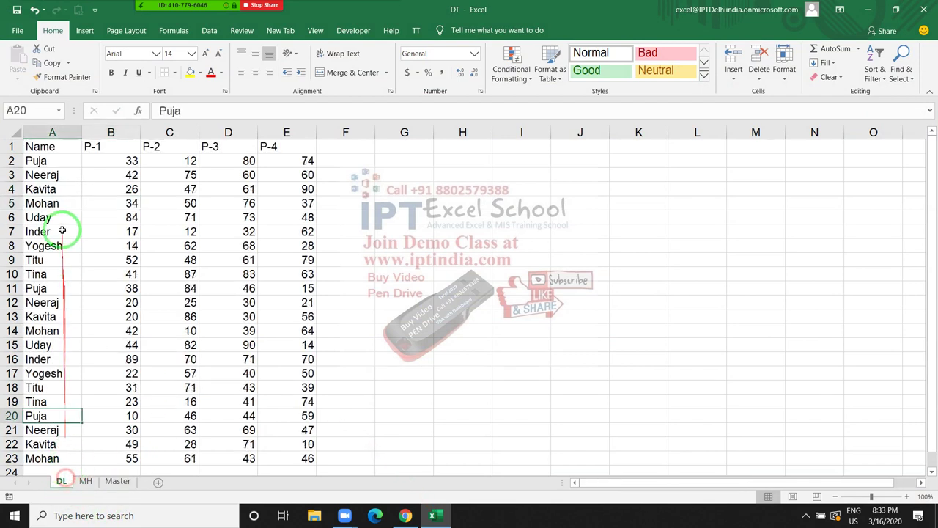
{"action": "left_click", "coordinate": [54, 144]}
{"action": "key", "text": "ctrl+shift+Right"}
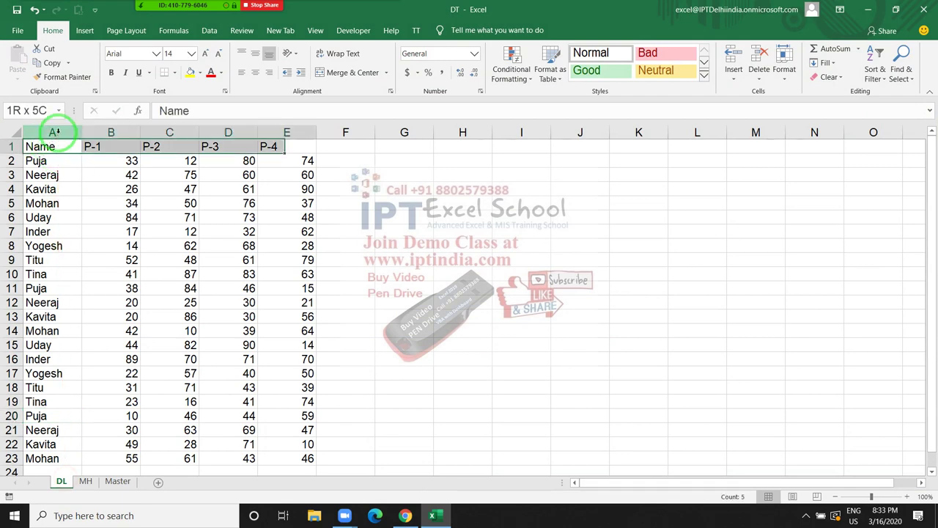
{"action": "key", "text": "ctrl+shift+Down"}
{"action": "key", "text": "ctrl+c"}
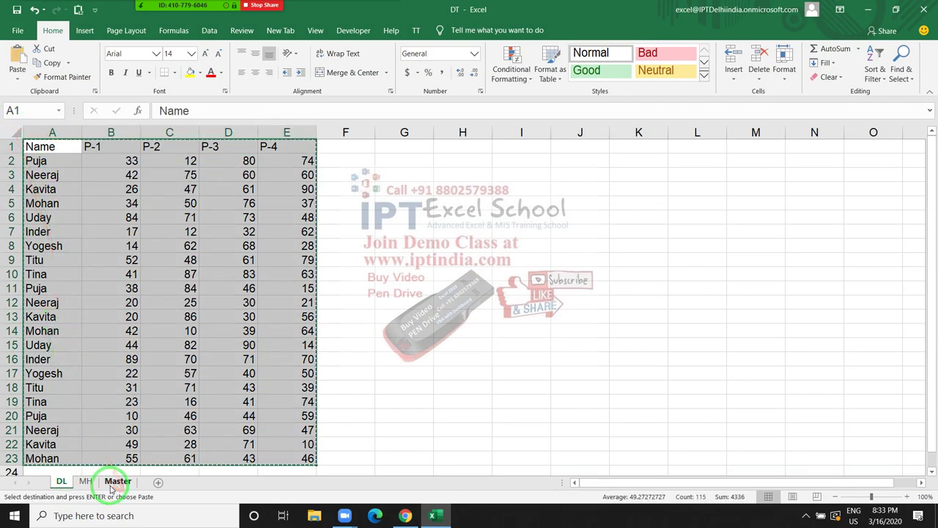
{"action": "left_click", "coordinate": [118, 482]}
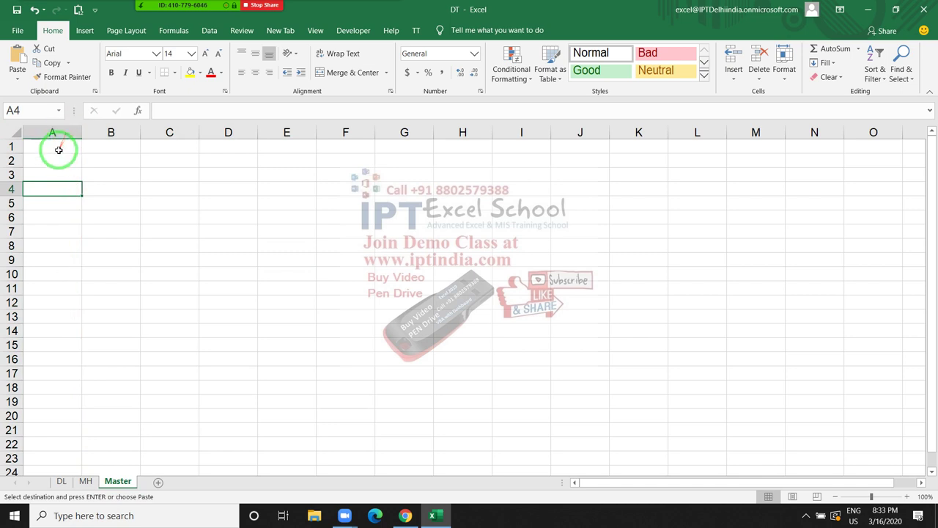
{"action": "left_click", "coordinate": [58, 148]}
{"action": "key", "text": "ctrl+v"}
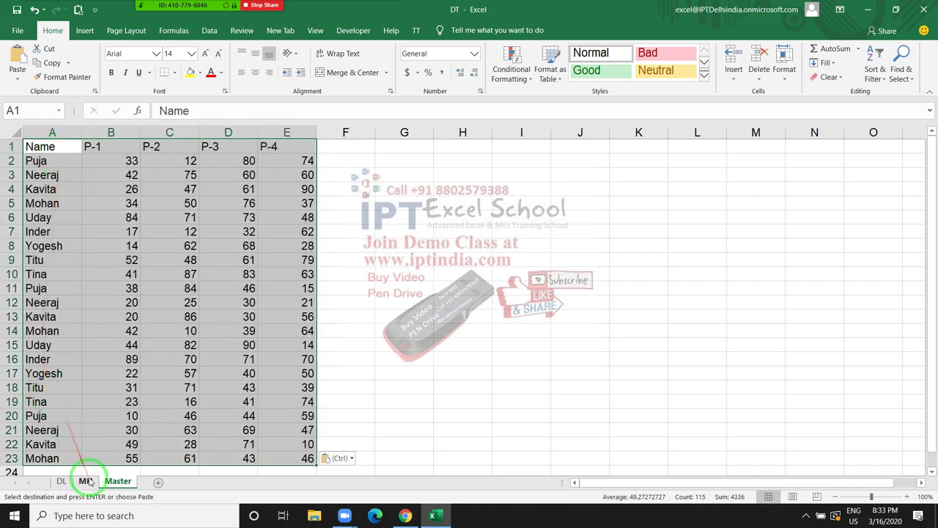
Copy the MH data rows A2:E23 and paste them at Master!A24 below the DL rows.
{"action": "left_click", "coordinate": [85, 482]}
{"action": "left_click", "coordinate": [42, 163]}
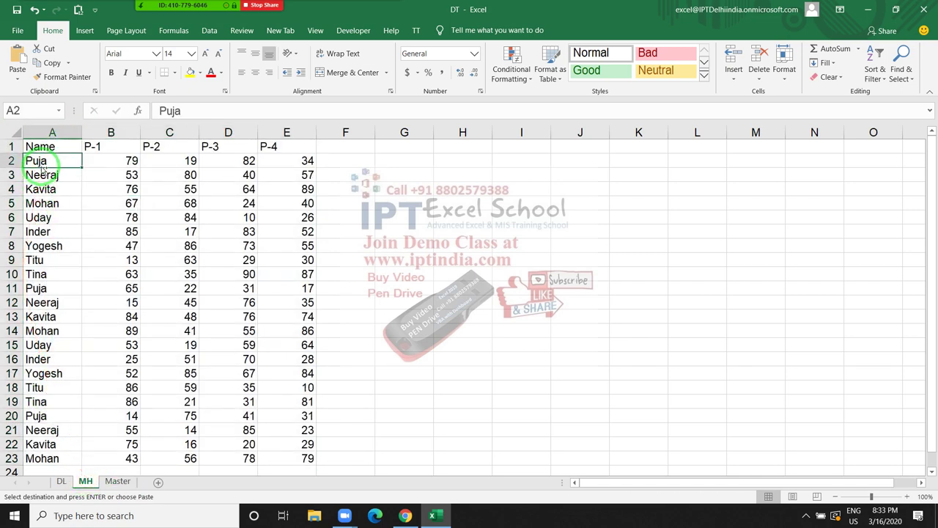
{"action": "key", "text": "ctrl+shift+Right"}
{"action": "key", "text": "ctrl+shift+Down"}
{"action": "key", "text": "ctrl+c"}
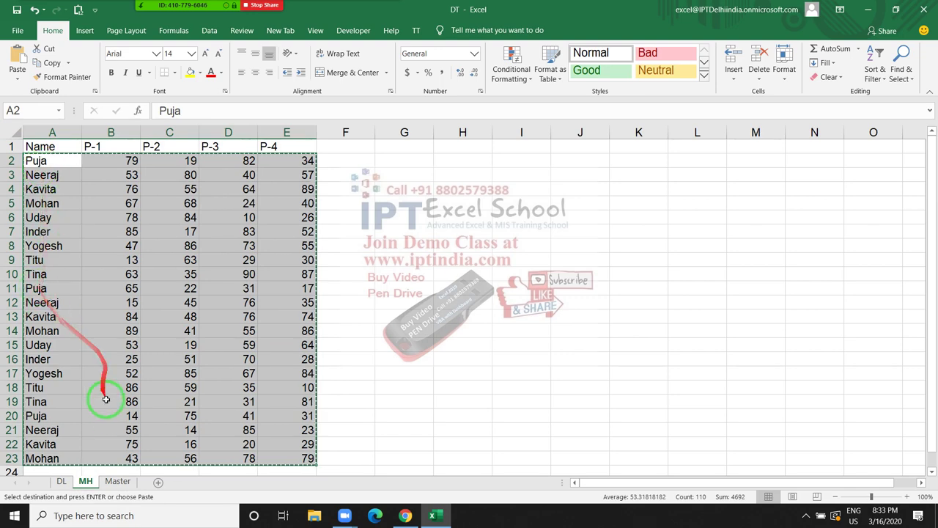
{"action": "left_click", "coordinate": [117, 482]}
{"action": "scroll", "coordinate": [49, 365], "scroll_direction": "down", "scroll_amount": 5}
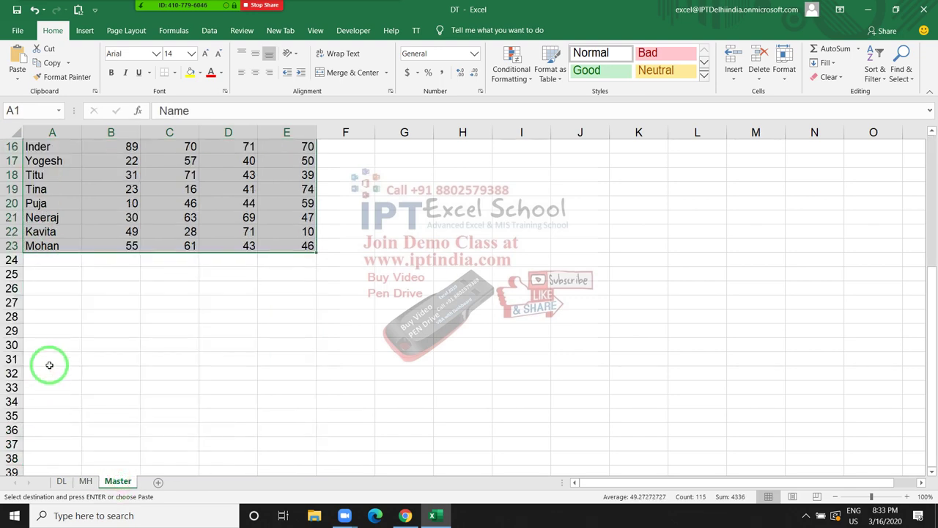
{"action": "left_click", "coordinate": [52, 261]}
{"action": "key", "text": "ctrl+v"}
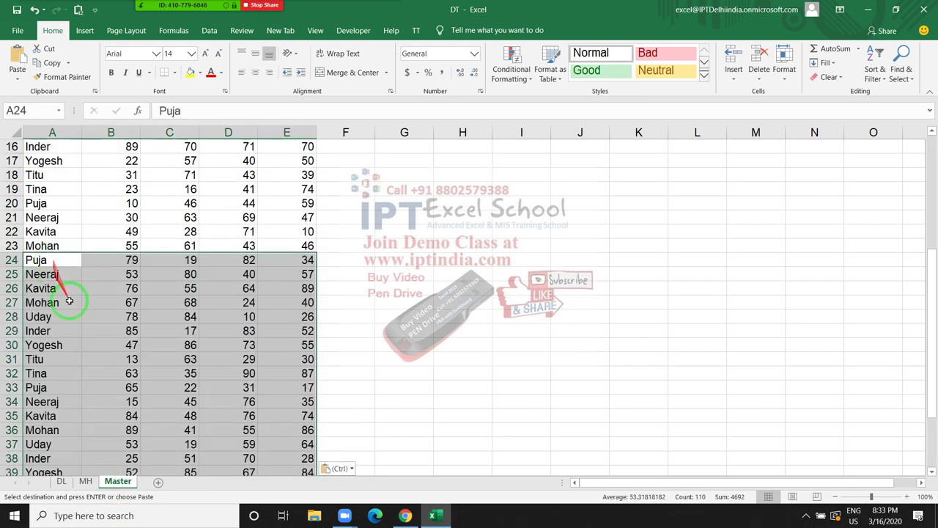
Undo both pastes so the Master sheet is empty again.
{"action": "scroll", "coordinate": [91, 338], "scroll_direction": "up", "scroll_amount": 4}
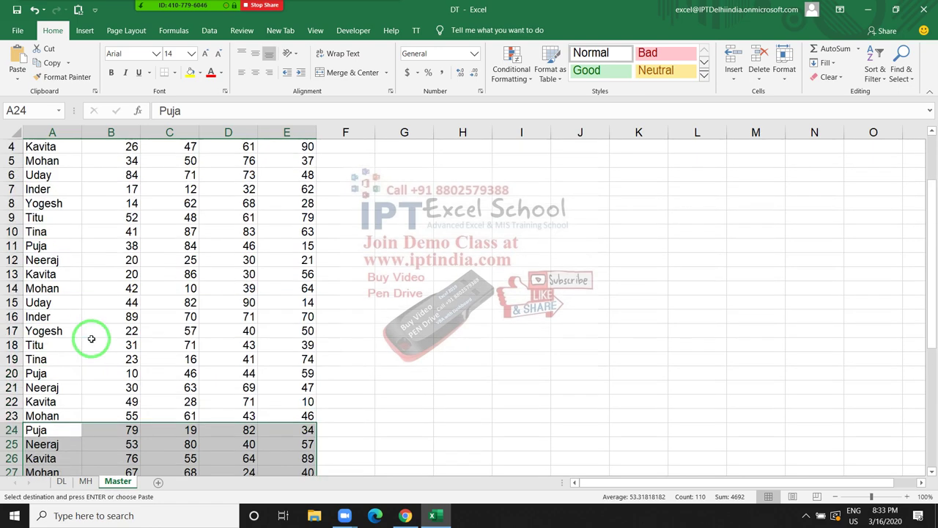
{"action": "scroll", "coordinate": [91, 338], "scroll_direction": "up", "scroll_amount": 1}
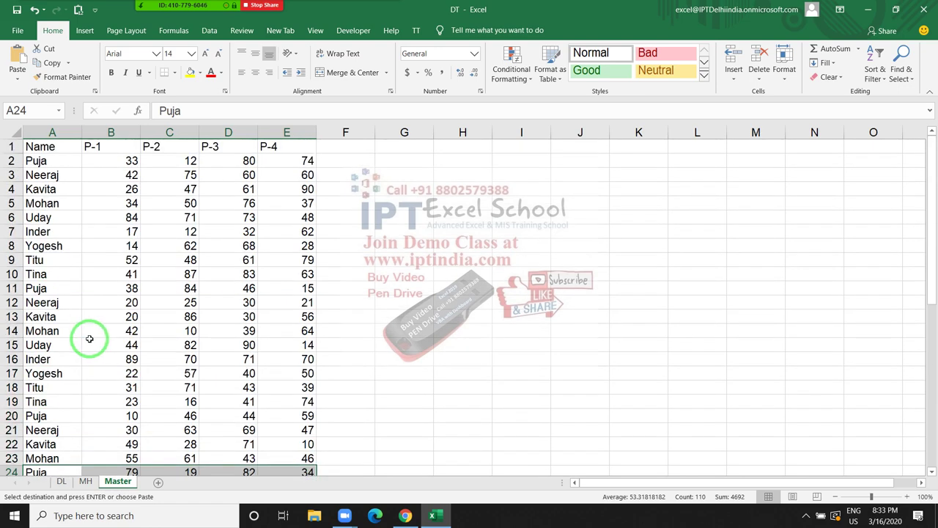
{"action": "key", "text": "ctrl+z"}
{"action": "key", "text": "ctrl+z"}
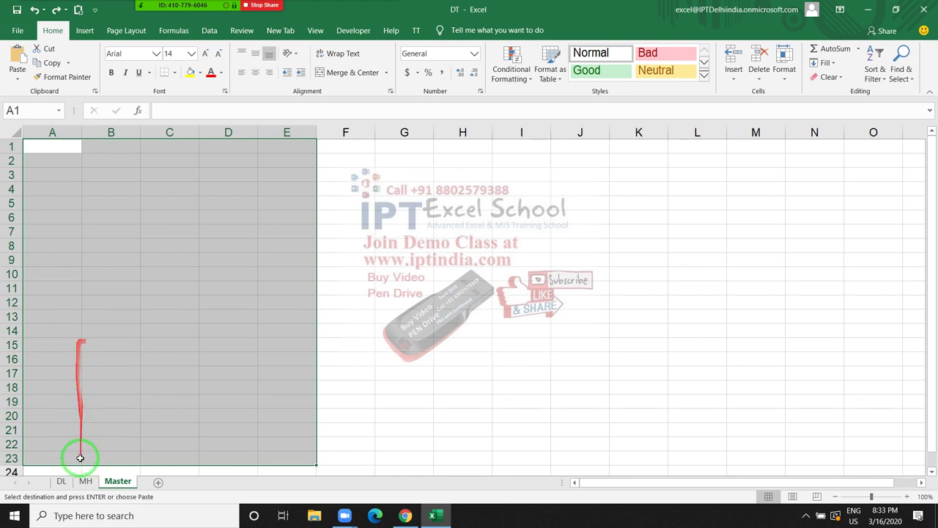
{"action": "left_click", "coordinate": [65, 489]}
{"action": "scroll", "coordinate": [41, 396], "scroll_direction": "down", "scroll_amount": 5}
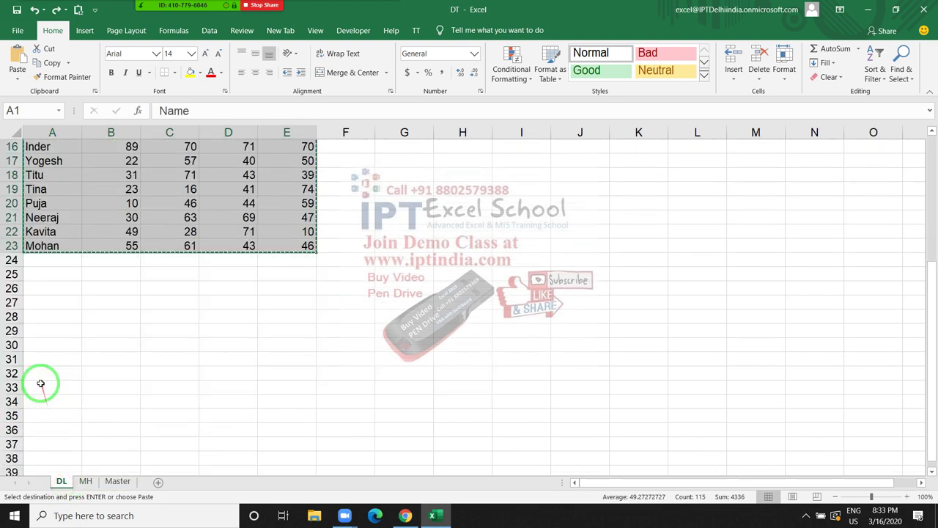
{"action": "left_click", "coordinate": [39, 351]}
{"action": "key", "text": "Escape"}
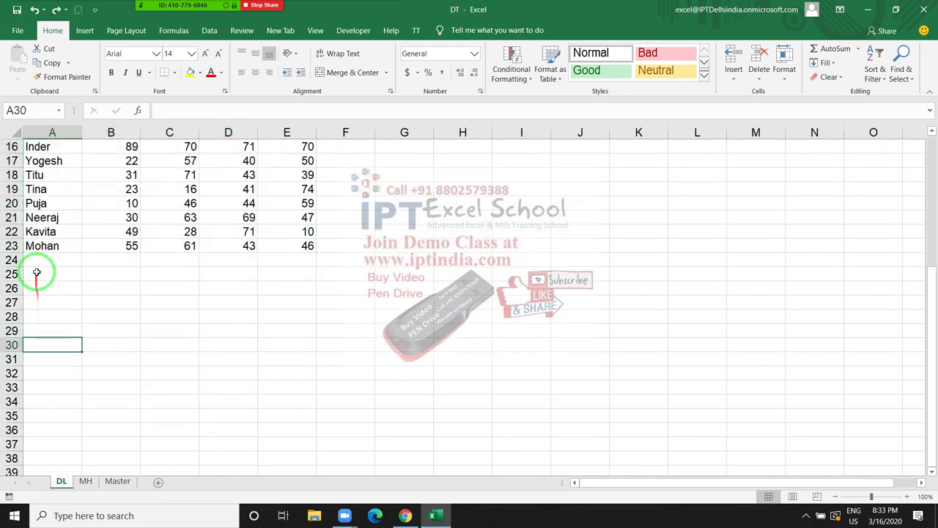
{"action": "mouse_move", "coordinate": [36, 260]}
{"action": "left_mouse_down"}
{"action": "mouse_move", "coordinate": [256, 350]}
{"action": "mouse_move", "coordinate": [284, 439]}
{"action": "left_mouse_up"}
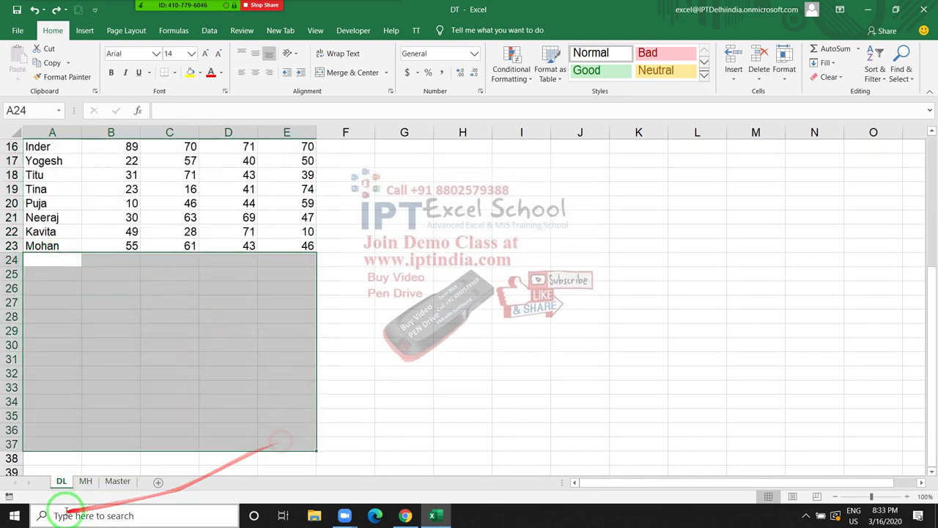
{"action": "left_click", "coordinate": [83, 484]}
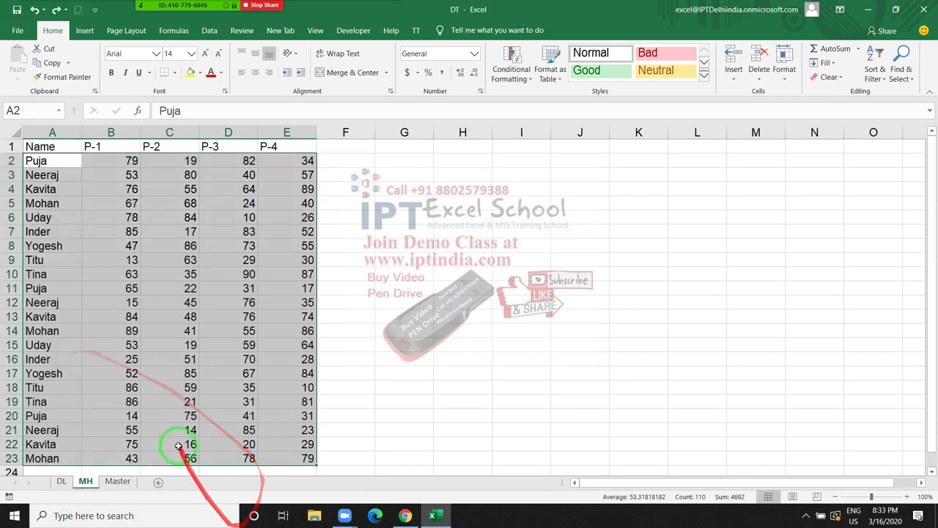
{"action": "left_click", "coordinate": [312, 396]}
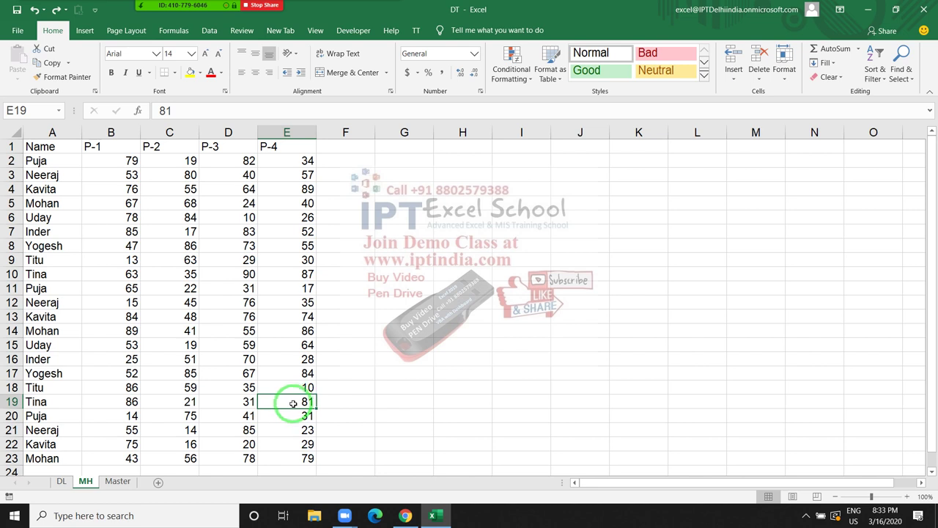
{"action": "left_click", "coordinate": [190, 408]}
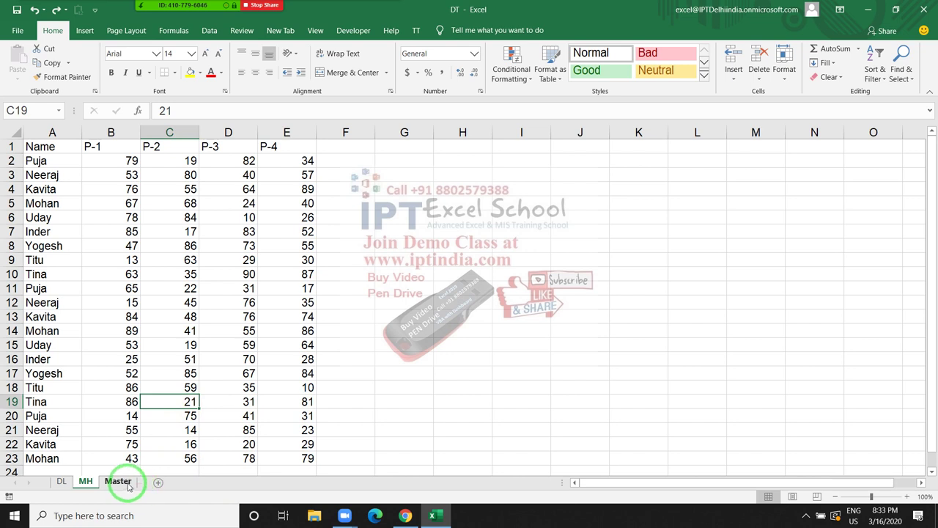
{"action": "left_click", "coordinate": [117, 481]}
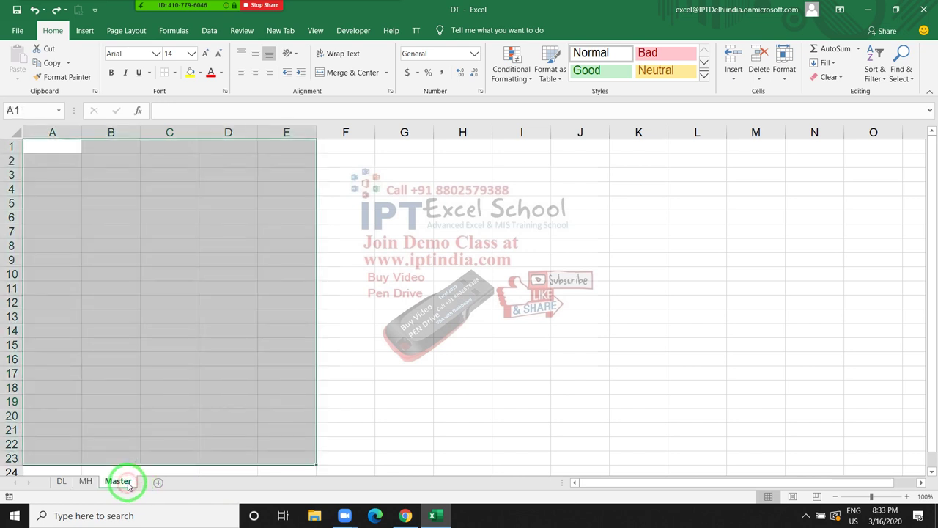
{"action": "left_click", "coordinate": [53, 145]}
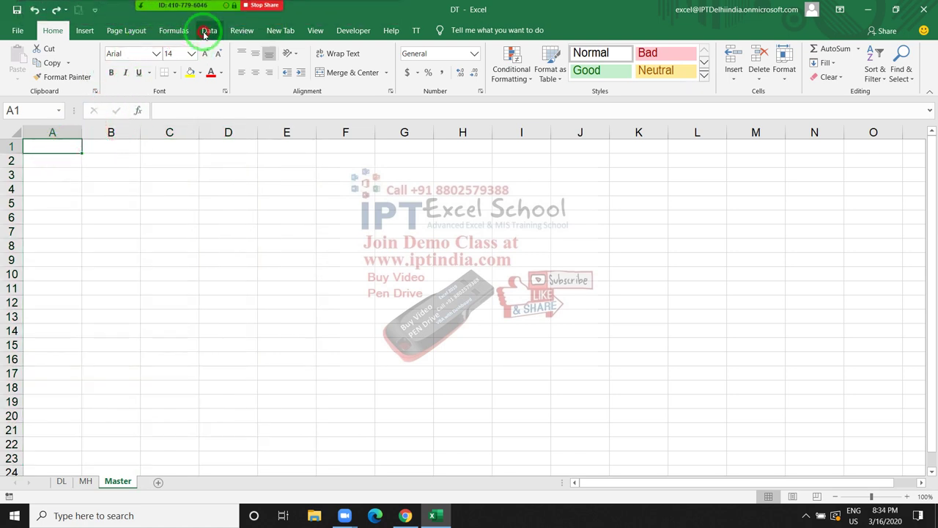
Launch the classic PivotTable and PivotChart Wizard on the blank Master sheet using Alt, D, P.
{"action": "left_click", "coordinate": [207, 31]}
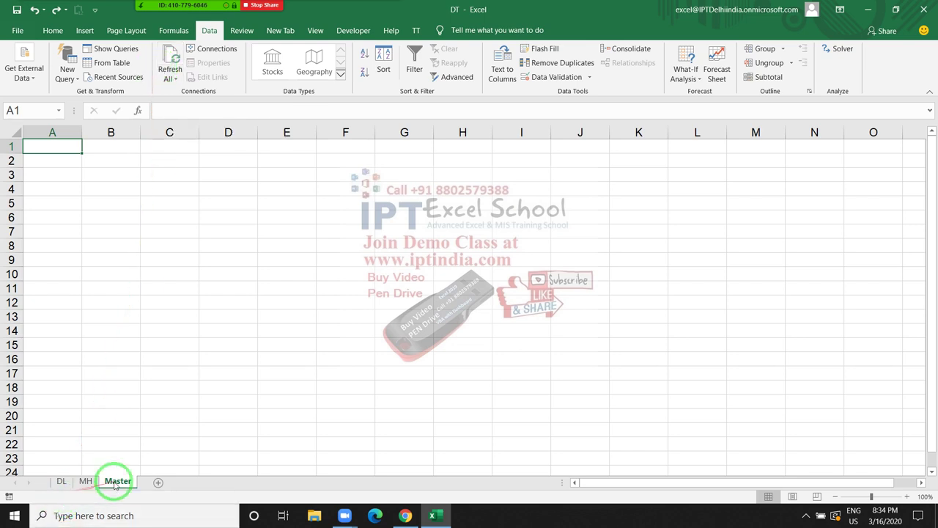
{"action": "left_click", "coordinate": [62, 481]}
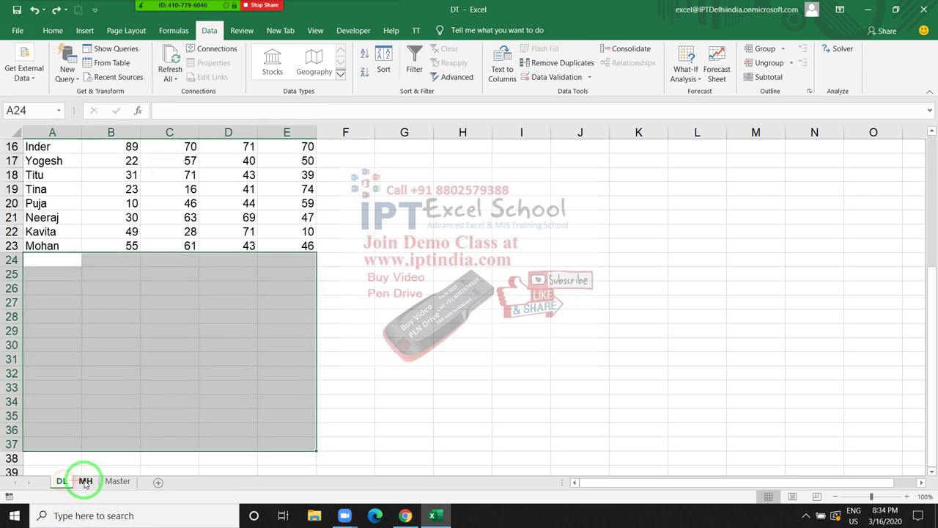
{"action": "scroll", "coordinate": [84, 465], "scroll_direction": "up", "scroll_amount": 5}
{"action": "left_click", "coordinate": [110, 429]}
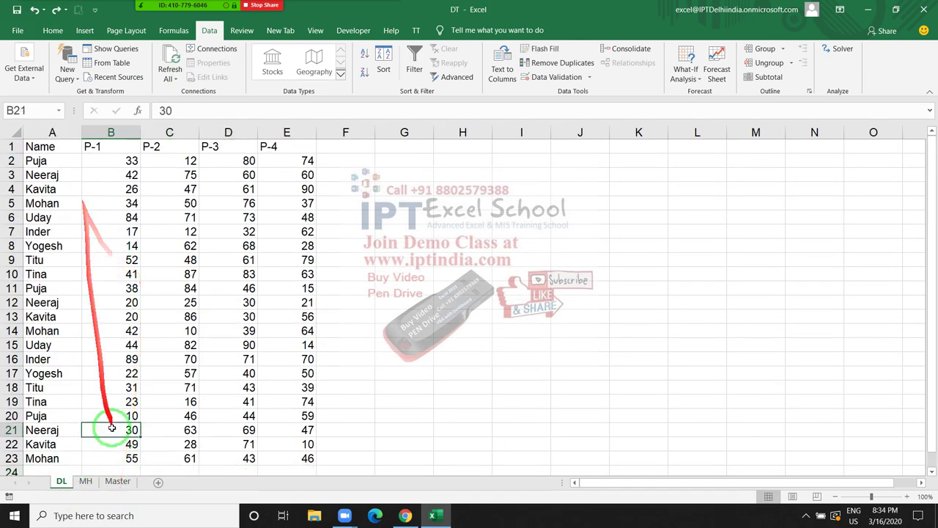
{"action": "left_click", "coordinate": [118, 481]}
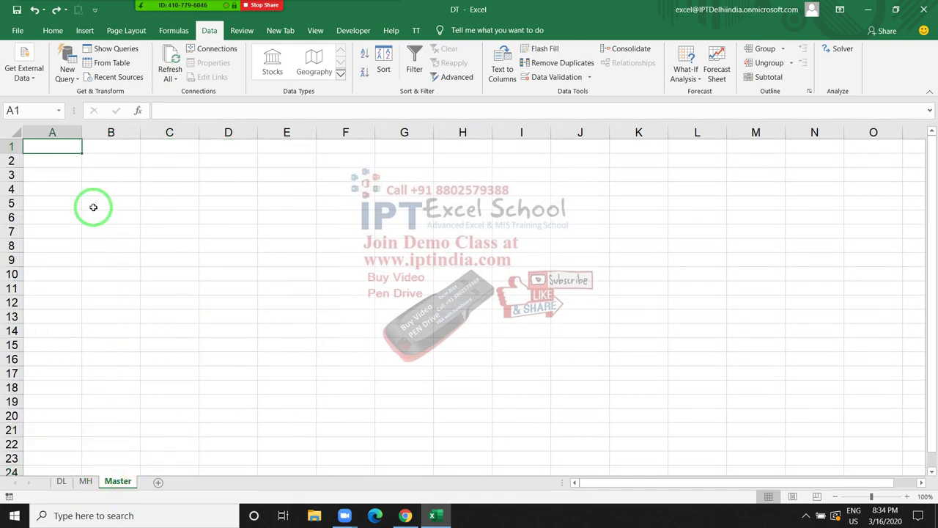
{"action": "key", "text": "alt"}
{"action": "key", "text": "d"}
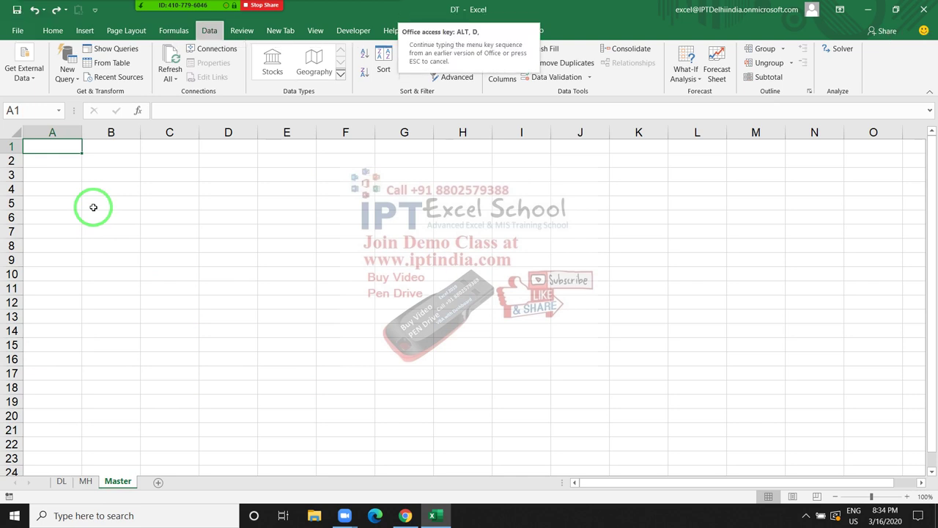
{"action": "key", "text": "p"}
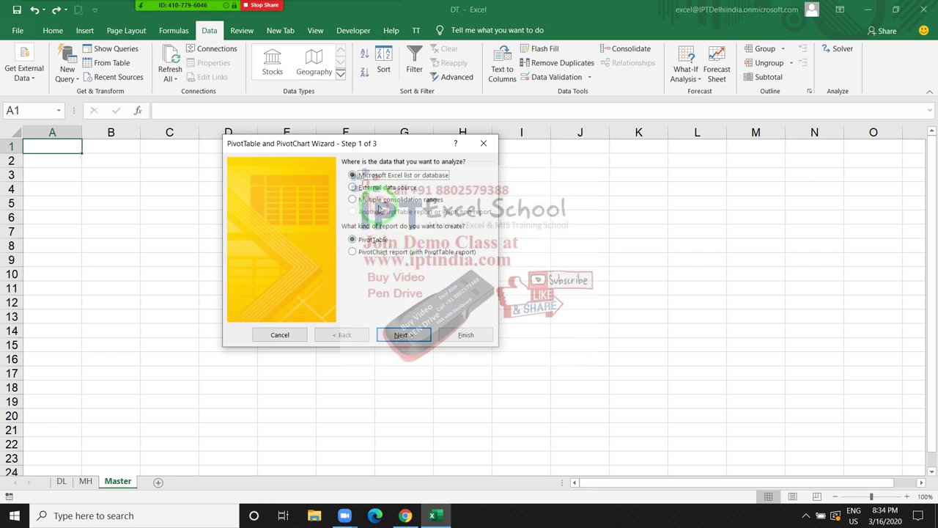
Choose Multiple consolidation ranges with a single automatic page field.
{"action": "left_click", "coordinate": [379, 200]}
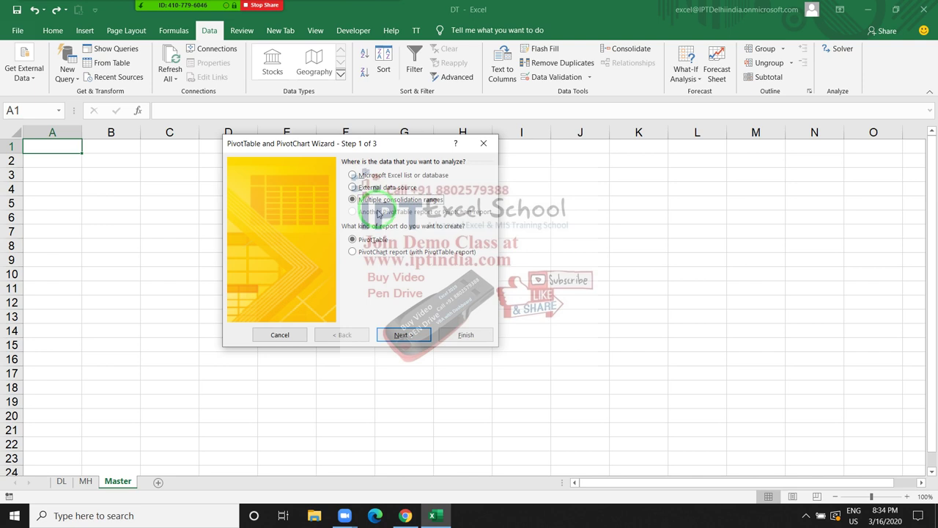
{"action": "left_click", "coordinate": [413, 335]}
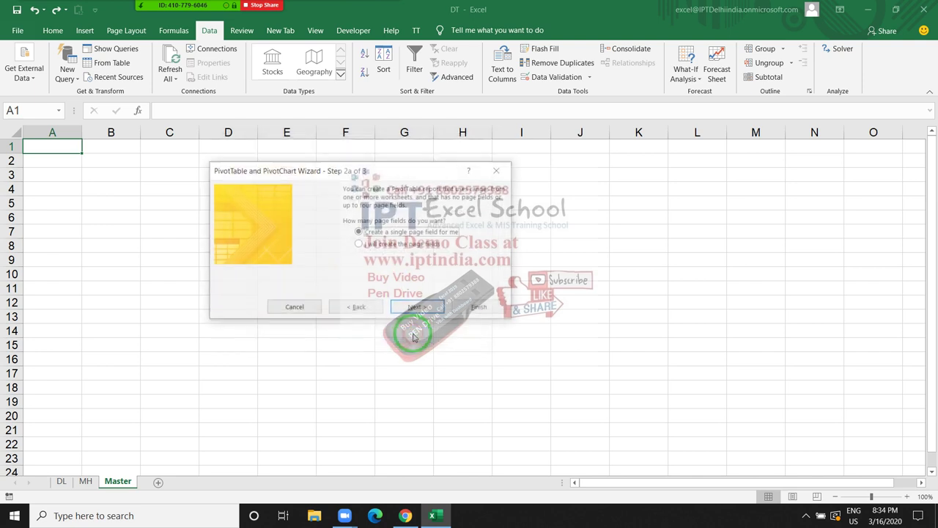
{"action": "left_click", "coordinate": [400, 233]}
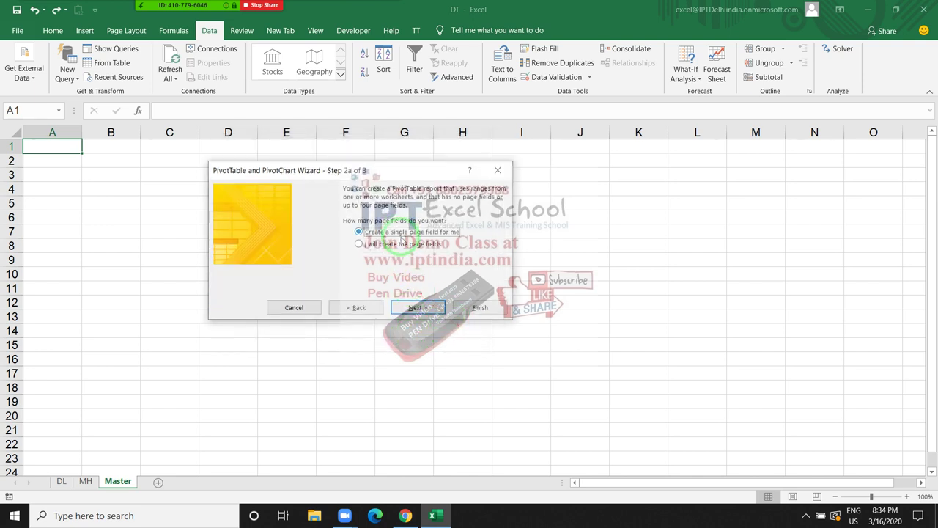
{"action": "left_click", "coordinate": [425, 311]}
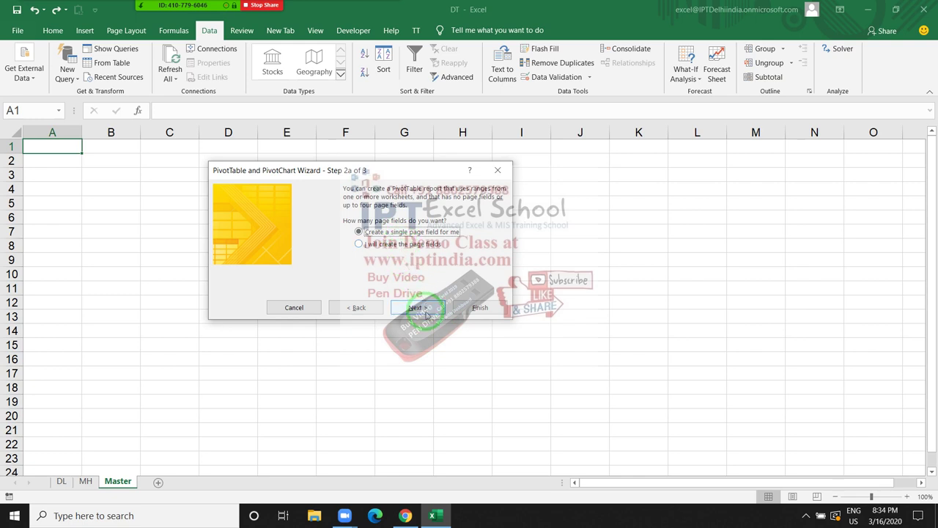
{"action": "left_click", "coordinate": [426, 314]}
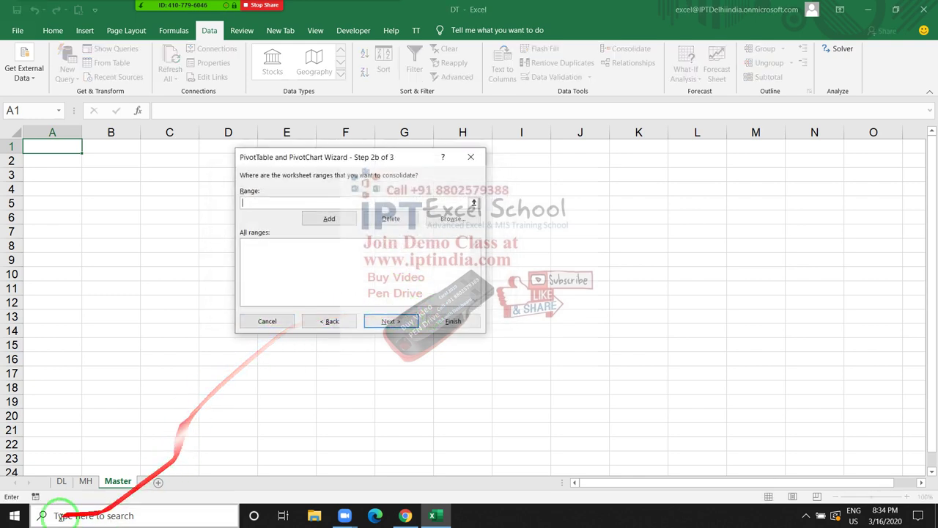
Add the DL!$A$1:$E$23 and MH!$A$1:$E$23 ranges and advance to Step 3.
{"action": "left_click", "coordinate": [60, 481]}
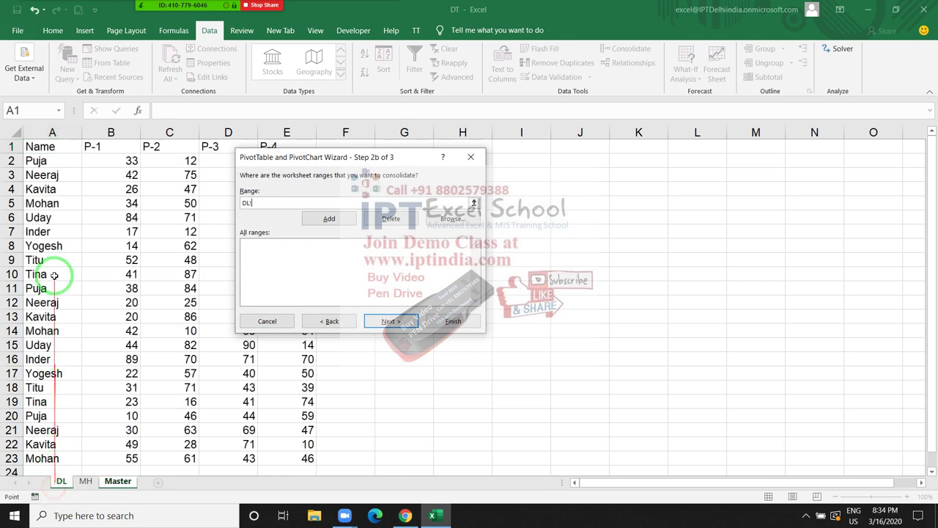
{"action": "left_click", "coordinate": [44, 144]}
{"action": "key", "text": "ctrl+shift+Right"}
{"action": "key", "text": "ctrl+shift+Down"}
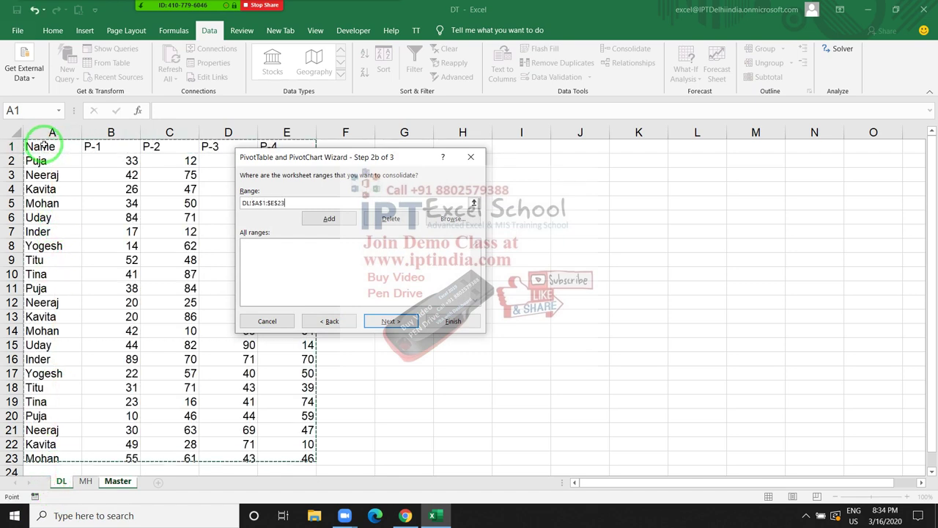
{"action": "left_click", "coordinate": [328, 219]}
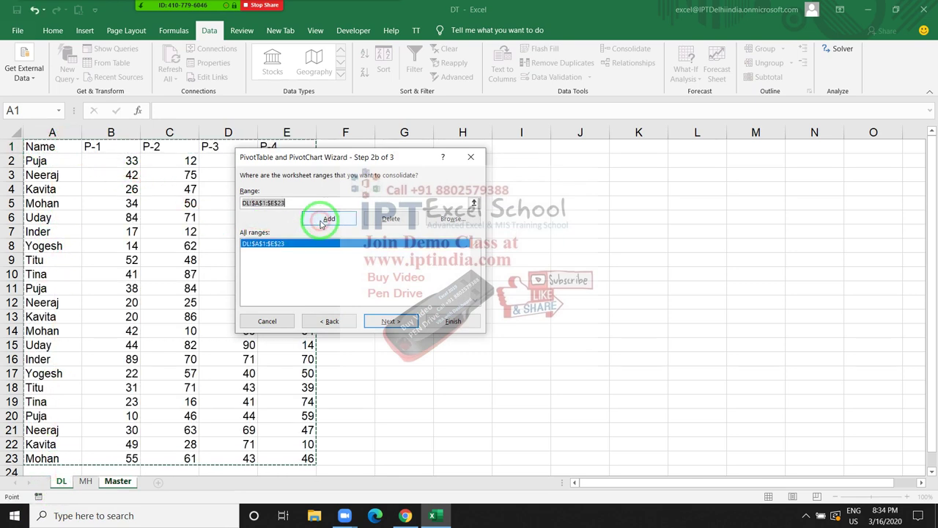
{"action": "left_click", "coordinate": [85, 481]}
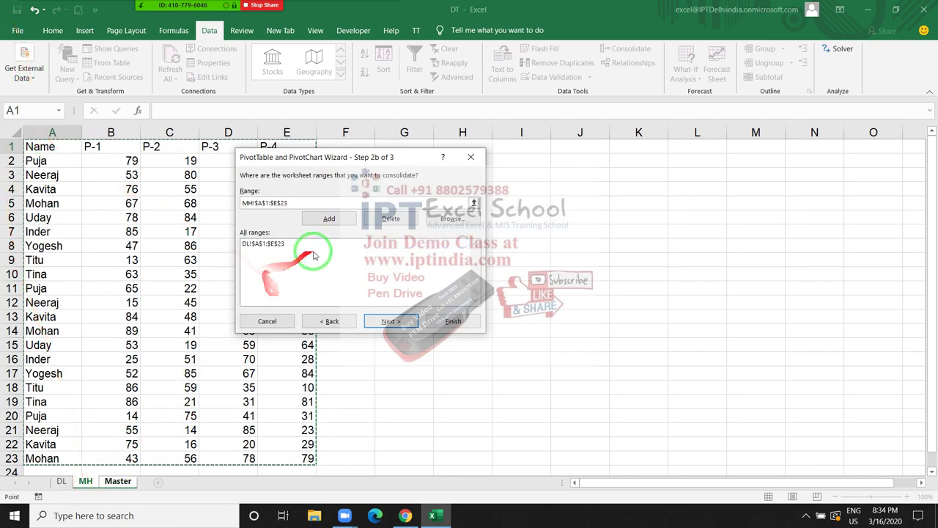
{"action": "left_click", "coordinate": [329, 218]}
{"action": "left_click", "coordinate": [396, 323]}
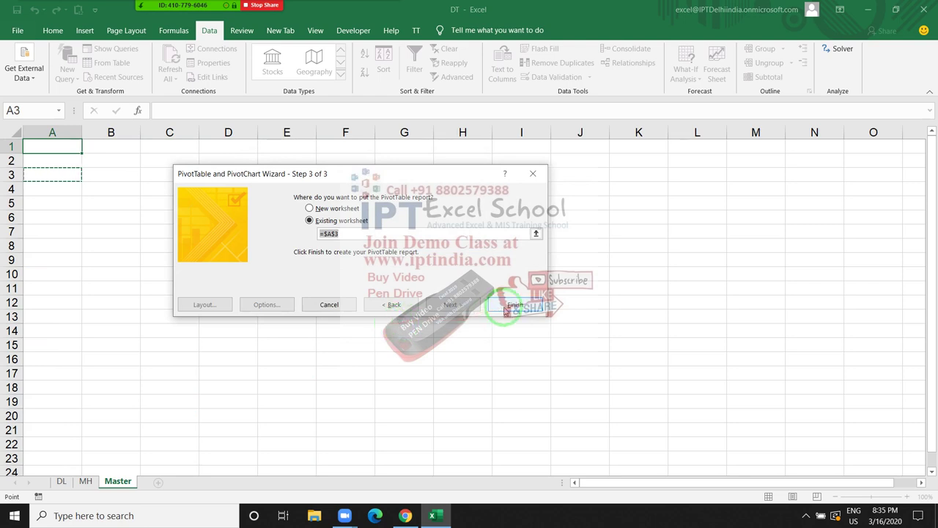
Build the PivotTable on Master and check the P-1 to P-4 totals, including a P-1 total of 239.
{"action": "left_click", "coordinate": [513, 305]}
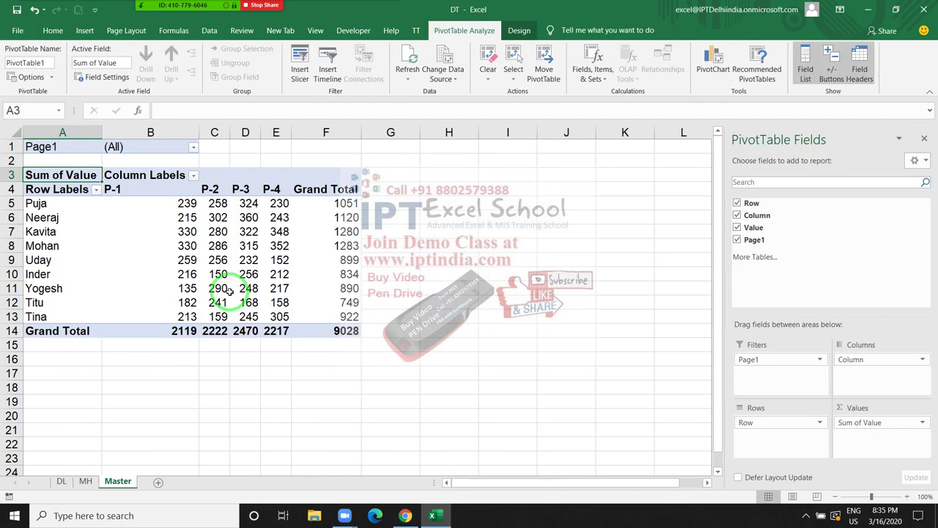
{"action": "left_click_drag", "start_coordinate": [108, 203], "coordinate": [107, 258]}
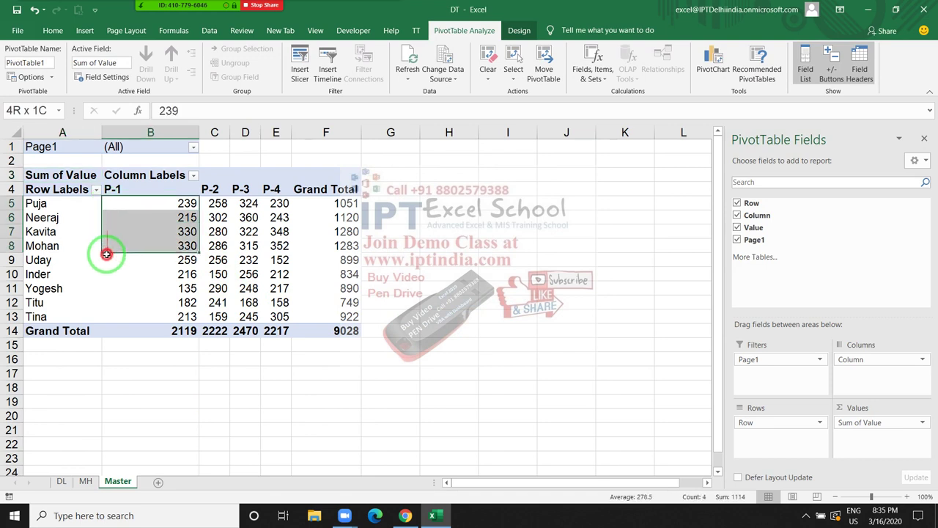
{"action": "mouse_move", "coordinate": [149, 203]}
{"action": "left_mouse_down"}
{"action": "mouse_move", "coordinate": [276, 205]}
{"action": "mouse_move", "coordinate": [278, 316]}
{"action": "left_mouse_up"}
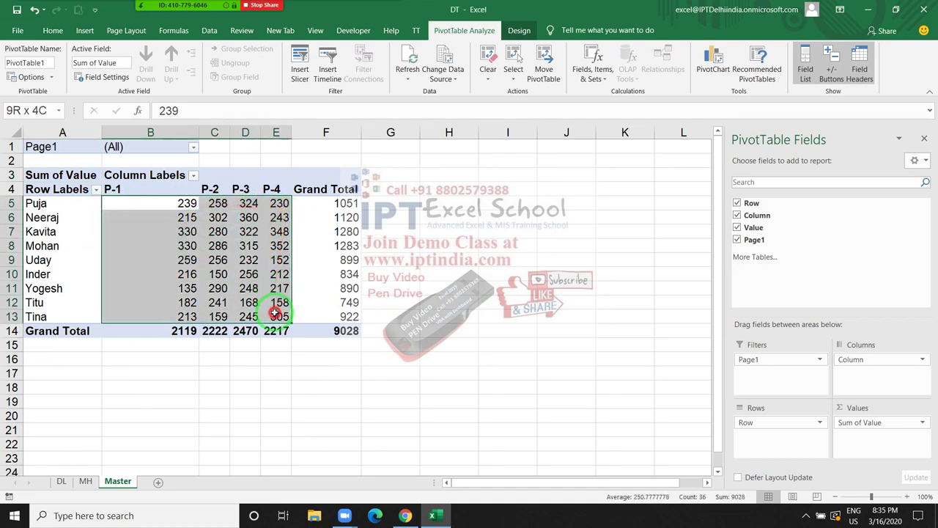
{"action": "left_click", "coordinate": [188, 203]}
{"action": "double_click", "coordinate": [188, 203]}
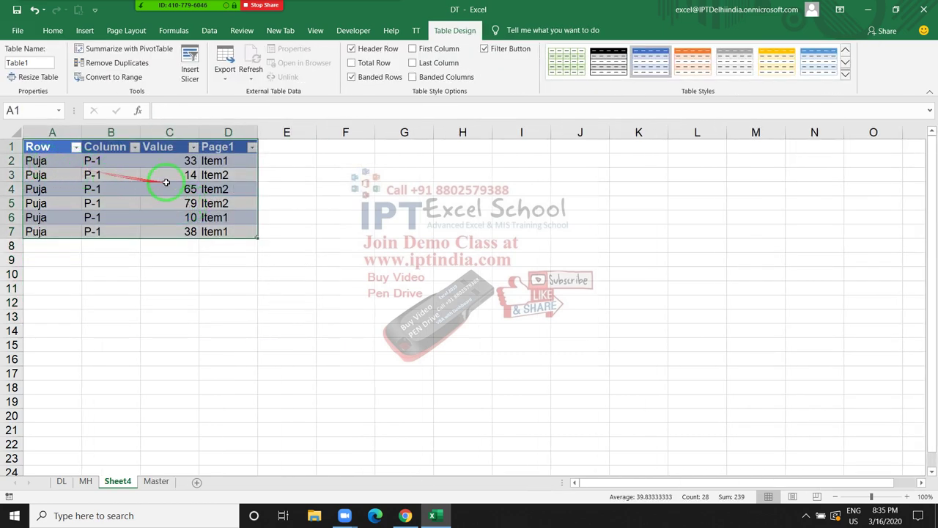
{"action": "left_click_drag", "start_coordinate": [178, 164], "coordinate": [184, 231]}
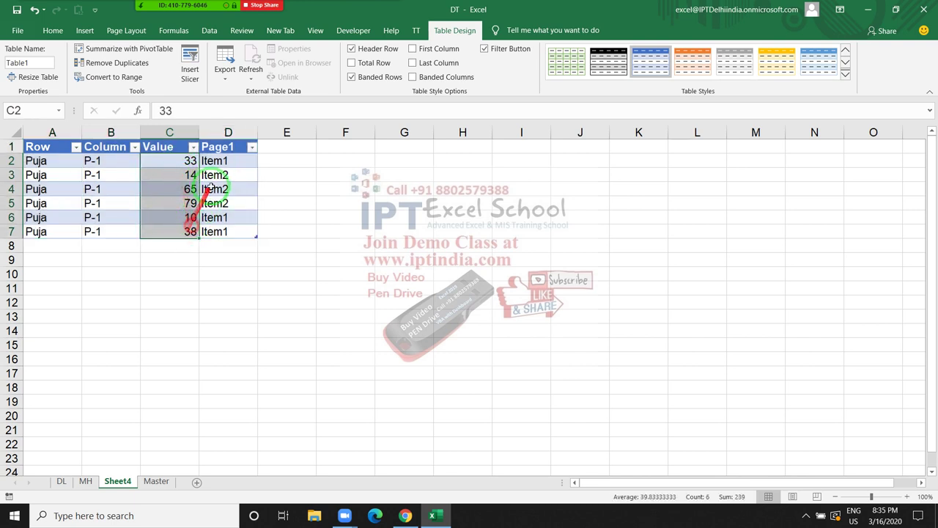
{"action": "left_click", "coordinate": [220, 162]}
{"action": "left_click", "coordinate": [221, 189]}
{"action": "left_click", "coordinate": [224, 203]}
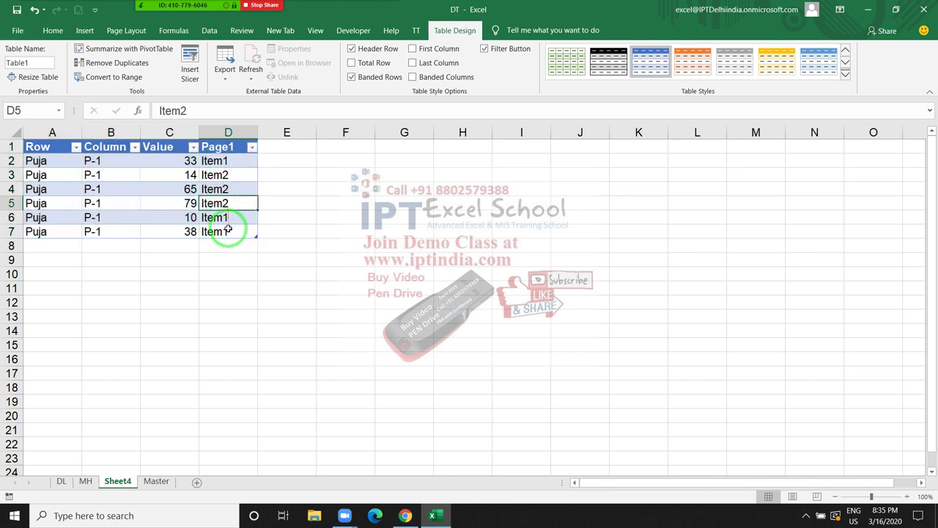
{"action": "left_click_drag", "start_coordinate": [223, 231], "coordinate": [231, 176]}
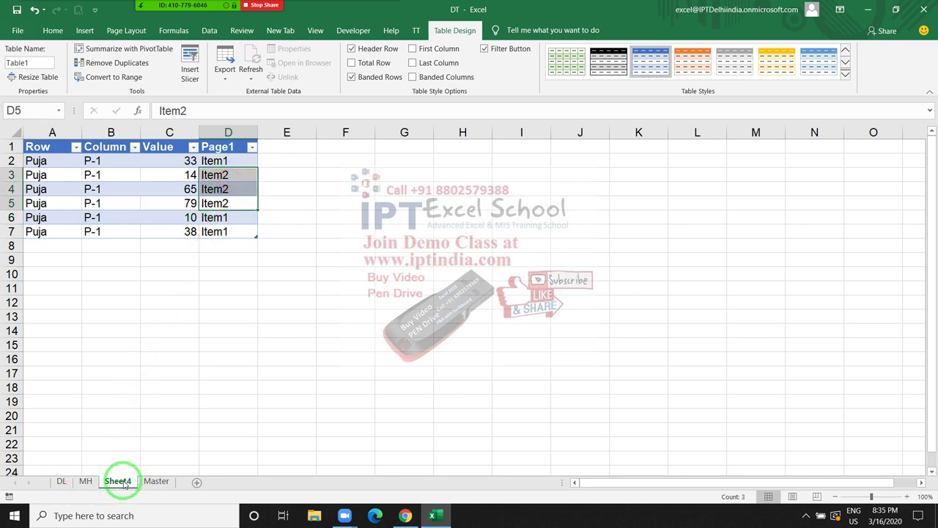
{"action": "right_click", "coordinate": [117, 481]}
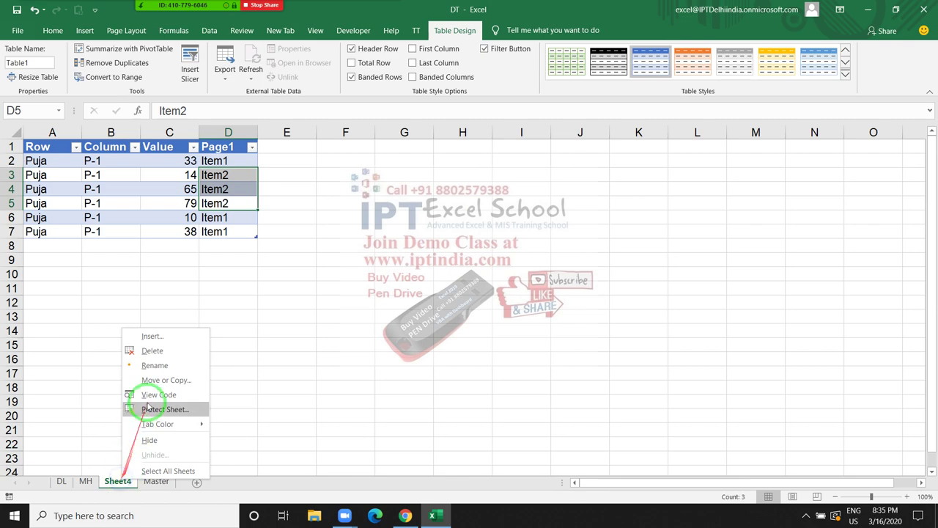
{"action": "left_click", "coordinate": [152, 352]}
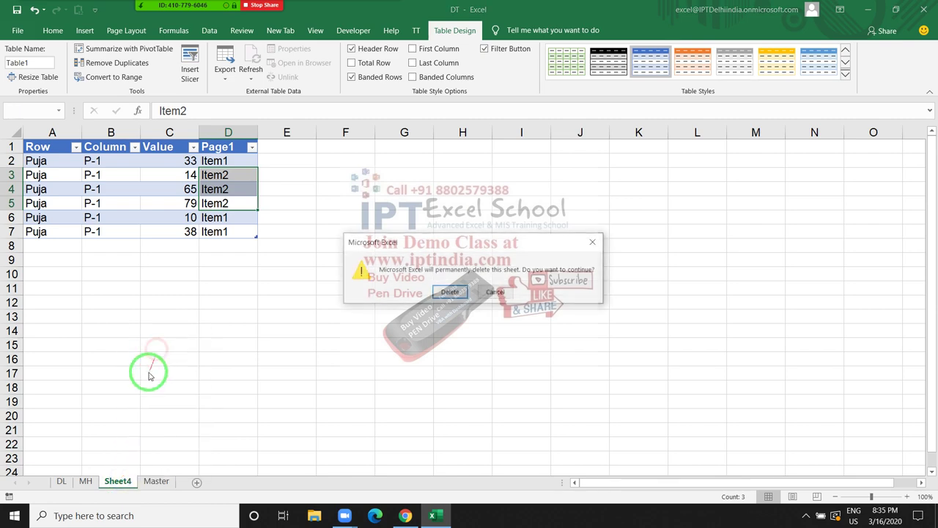
{"action": "left_click", "coordinate": [465, 293]}
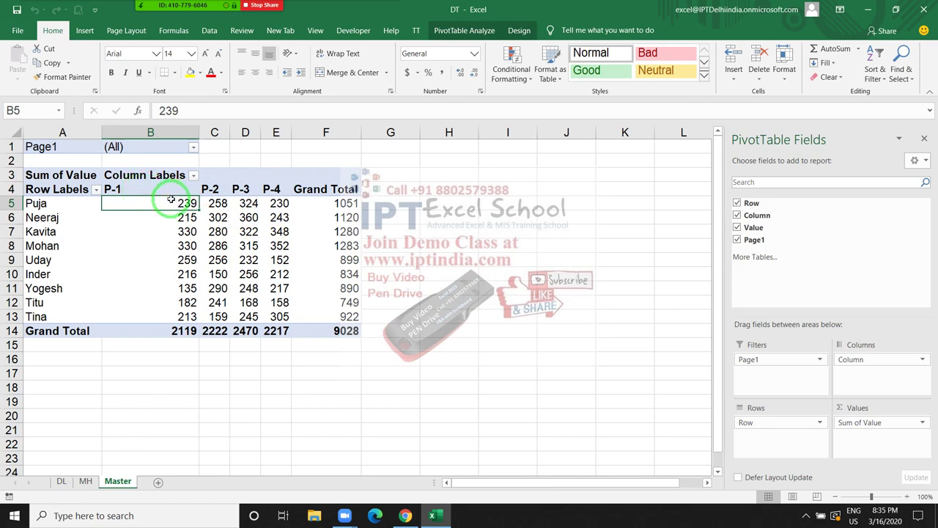
Select the whole Master sheet containing the PivotTable with its 9028 grand total.
{"action": "mouse_move", "coordinate": [170, 200]}
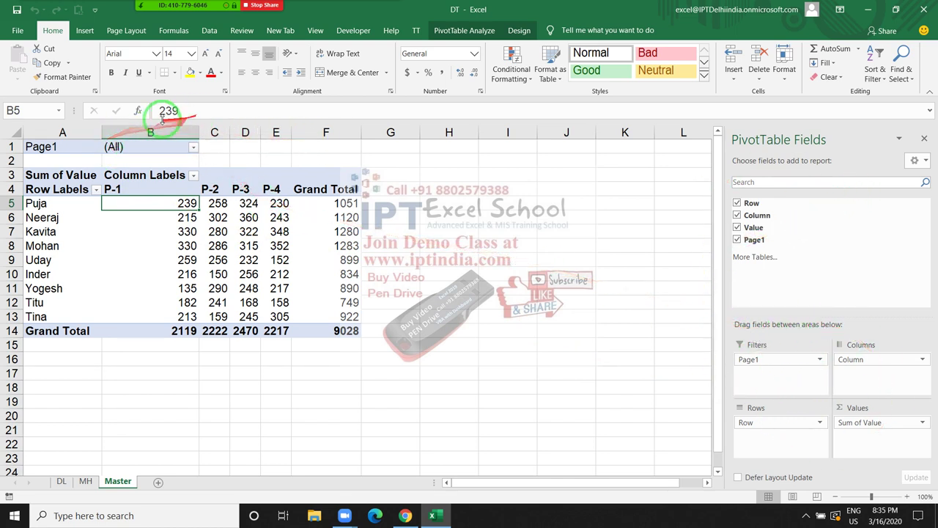
{"action": "left_click", "coordinate": [15, 134]}
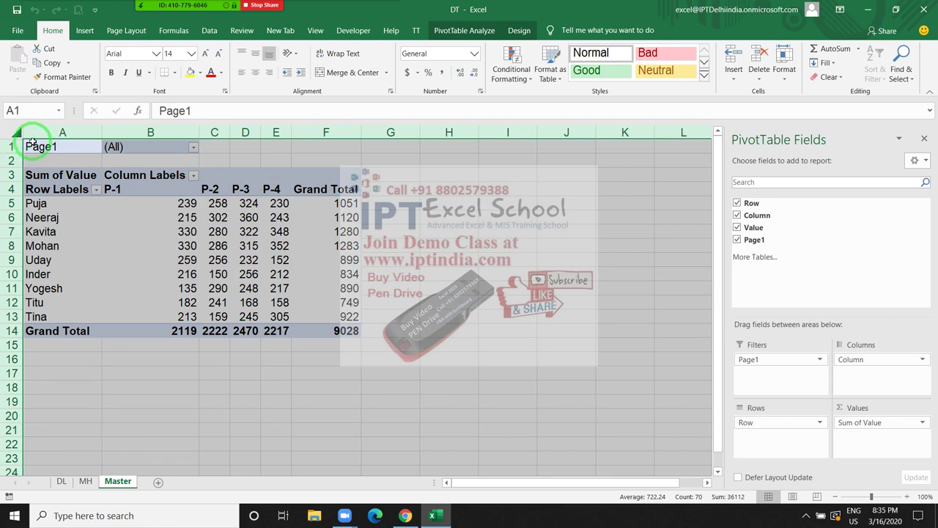
Delete the PivotTable so the Master sheet is blank, returning to cell A1.
{"action": "key", "text": "Delete"}
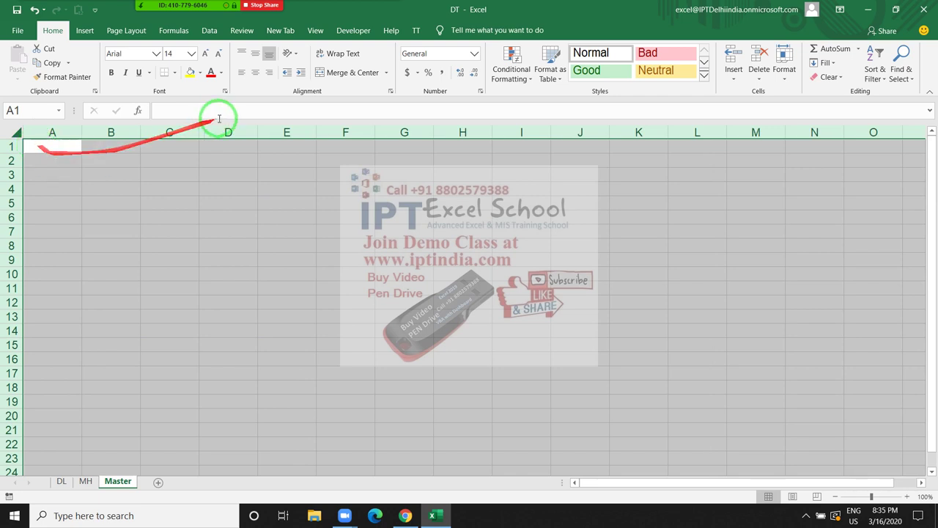
{"action": "left_click_drag", "start_coordinate": [224, 120], "coordinate": [170, 273]}
{"action": "left_click", "coordinate": [77, 156]}
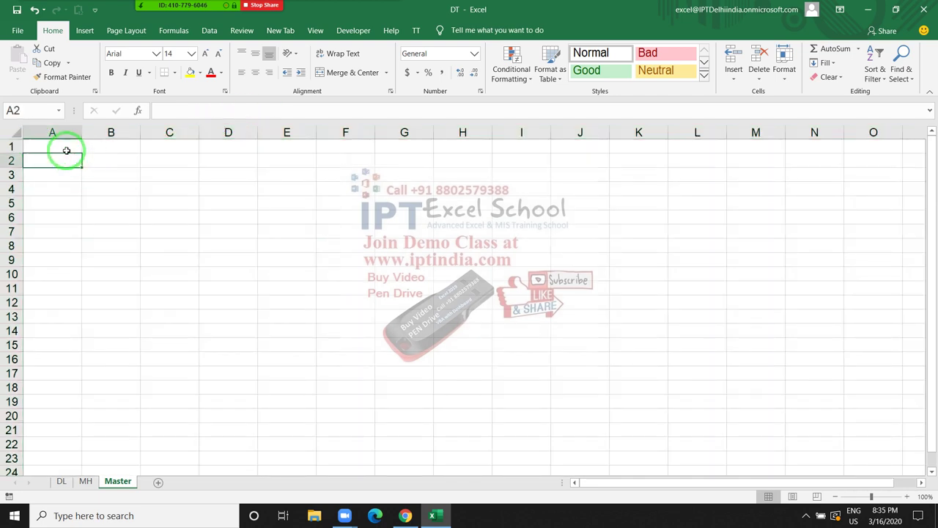
{"action": "left_click", "coordinate": [66, 147]}
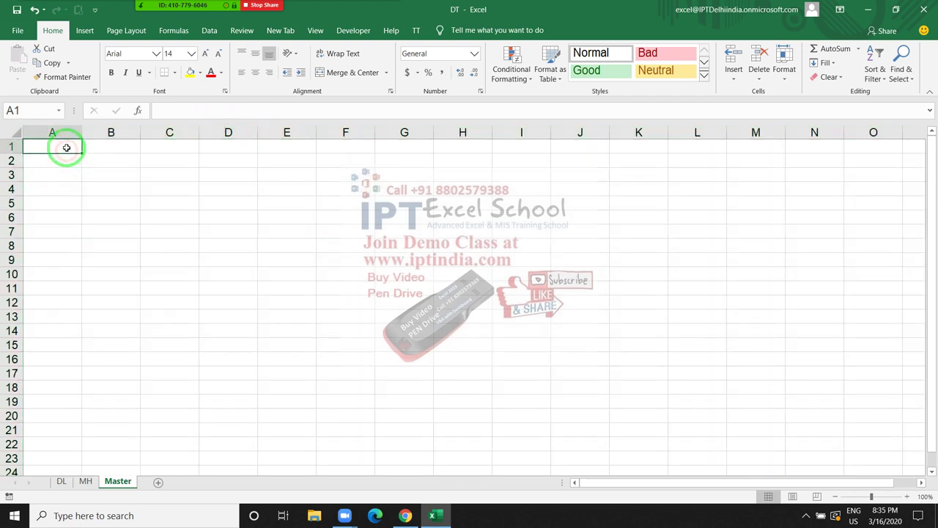
Start an import via Data > Get External Data > From Other Sources > From Microsoft Query.
{"action": "left_click", "coordinate": [228, 34]}
{"action": "left_click", "coordinate": [210, 33]}
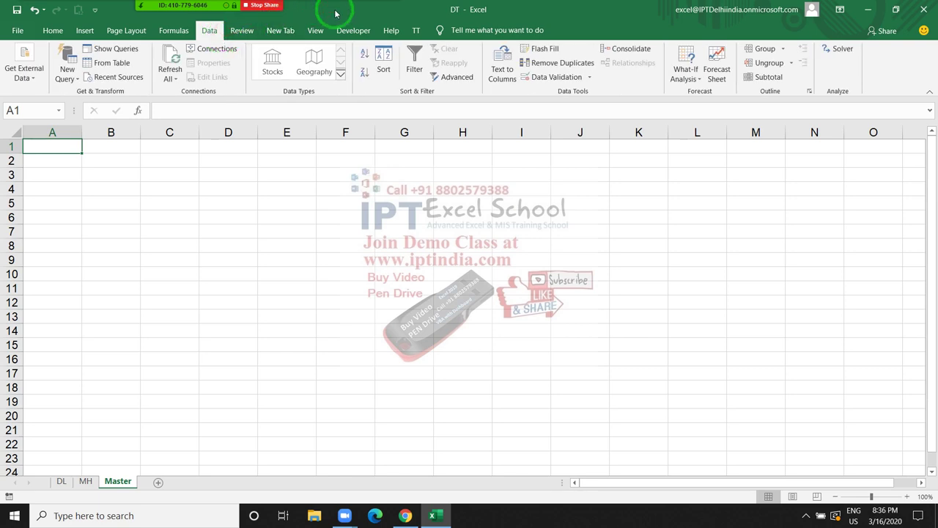
{"action": "left_click", "coordinate": [30, 81]}
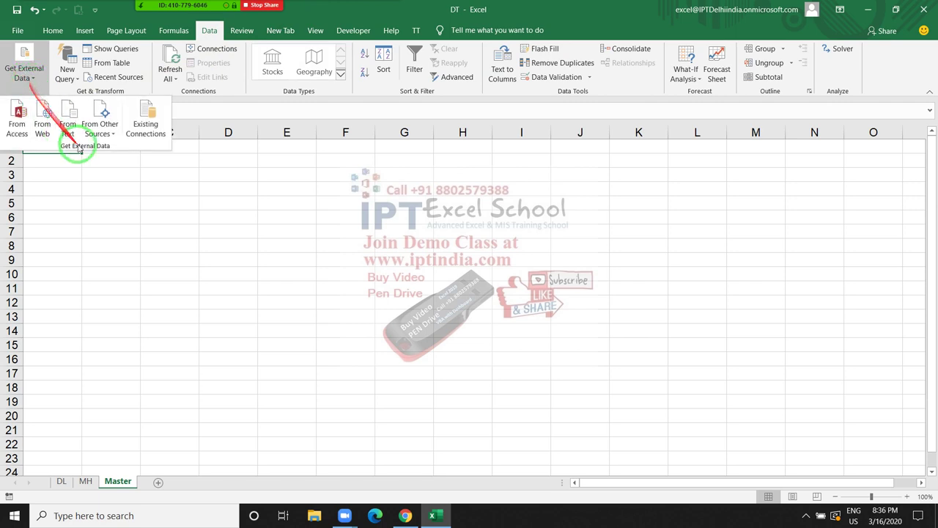
{"action": "left_click", "coordinate": [107, 137]}
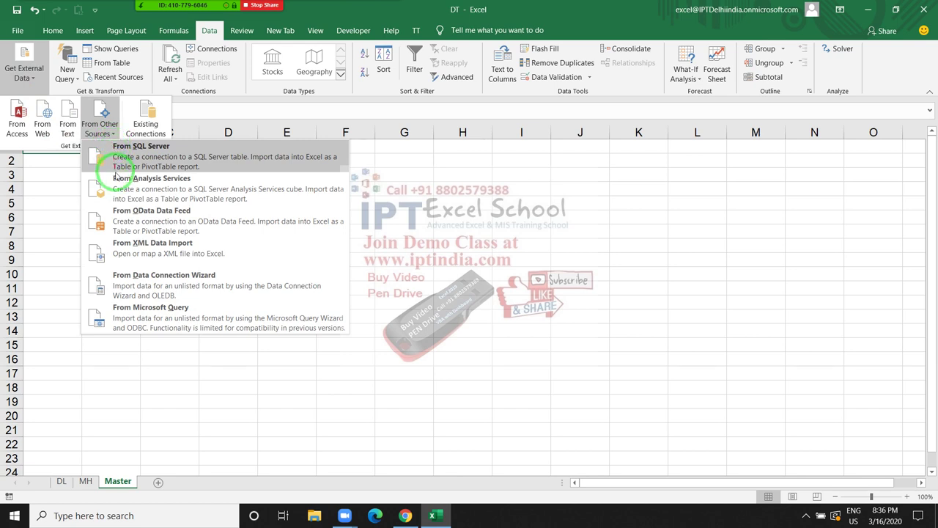
{"action": "left_click", "coordinate": [164, 321]}
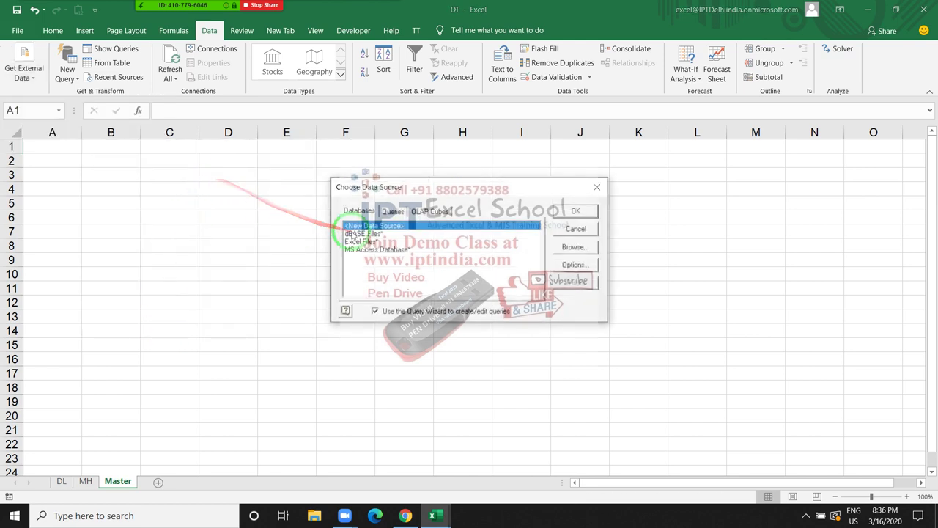
Choose Excel Files* as the Microsoft Query data source and confirm it.
{"action": "left_click", "coordinate": [370, 242]}
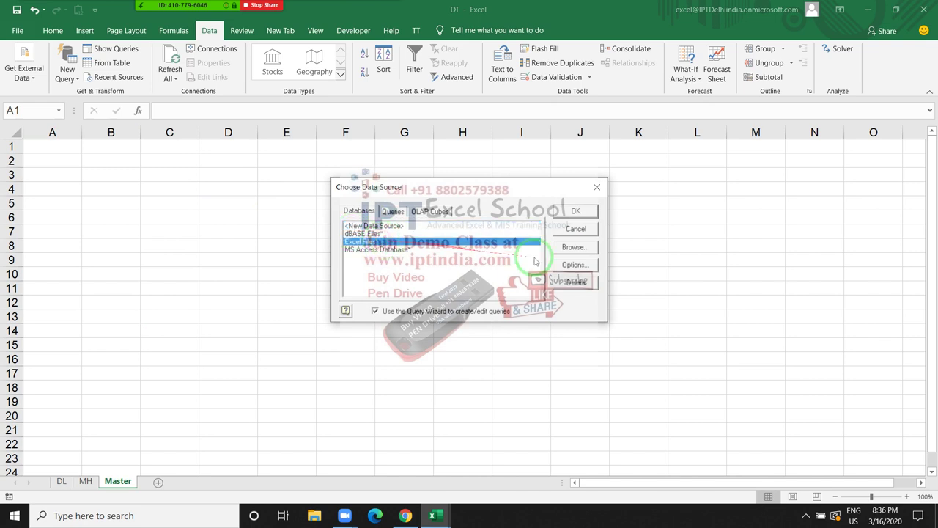
{"action": "left_click", "coordinate": [575, 247]}
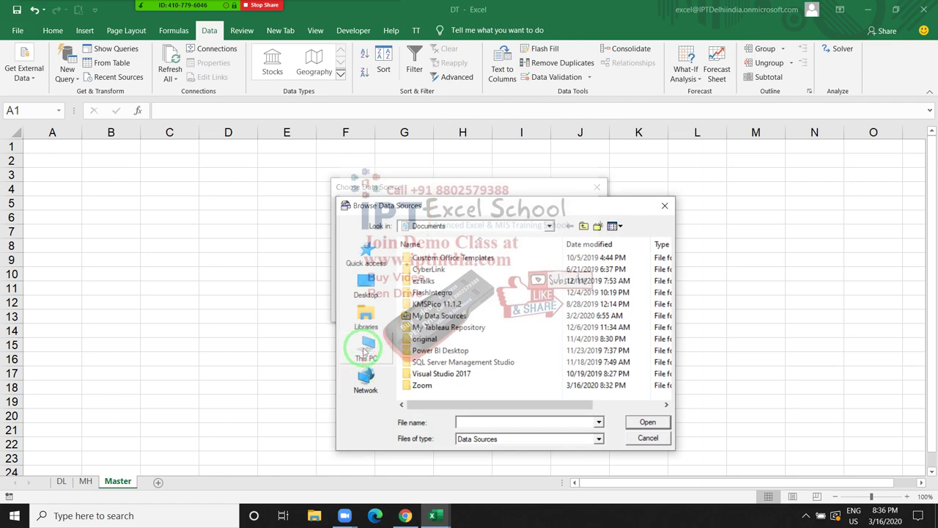
{"action": "left_click", "coordinate": [365, 350]}
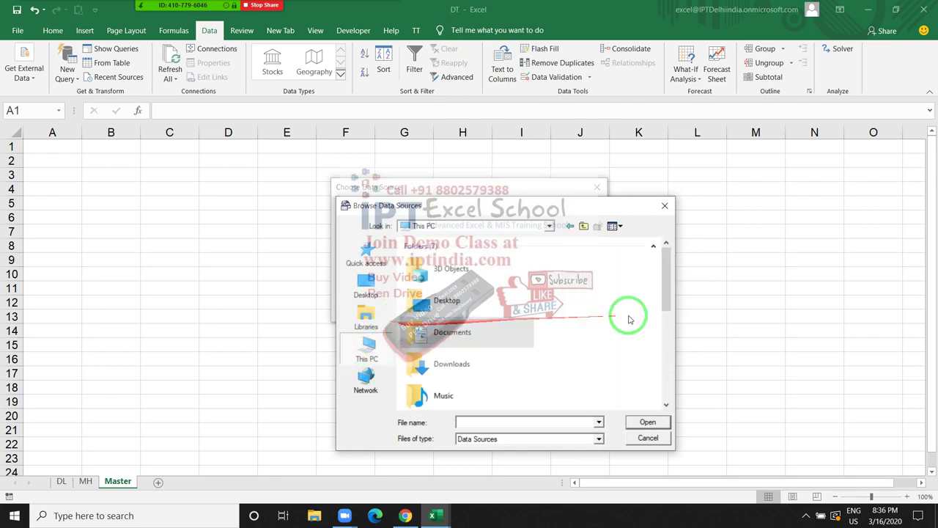
{"action": "left_click", "coordinate": [648, 438]}
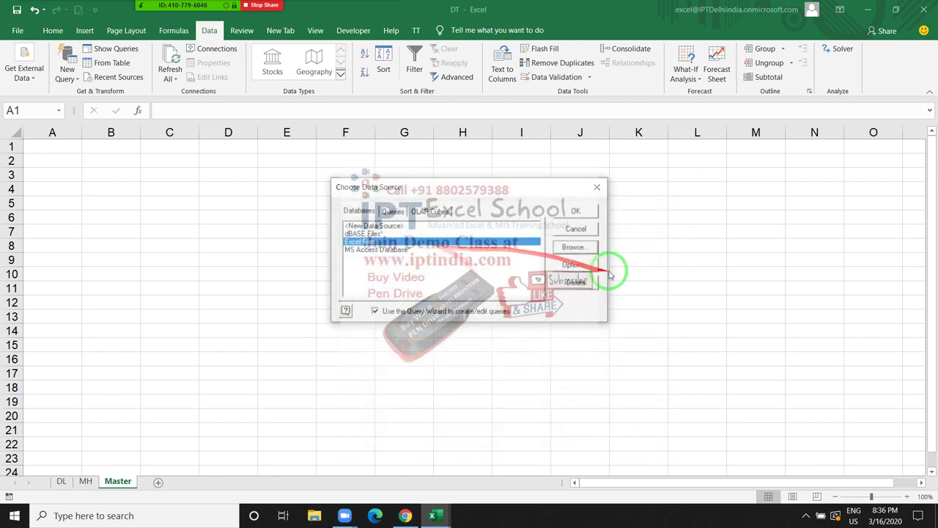
{"action": "left_click", "coordinate": [576, 210]}
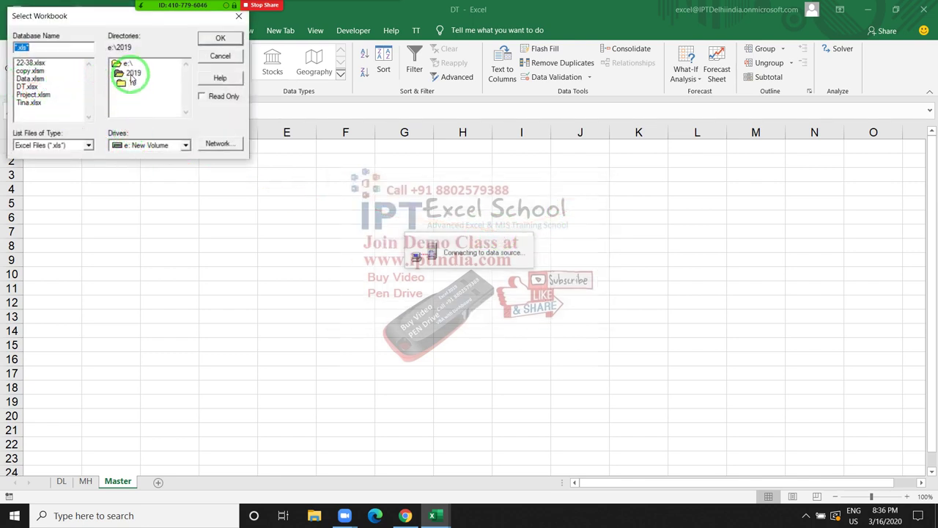
Select the DT.xlsx workbook in e:\2019 as the query source.
{"action": "left_click", "coordinate": [135, 151]}
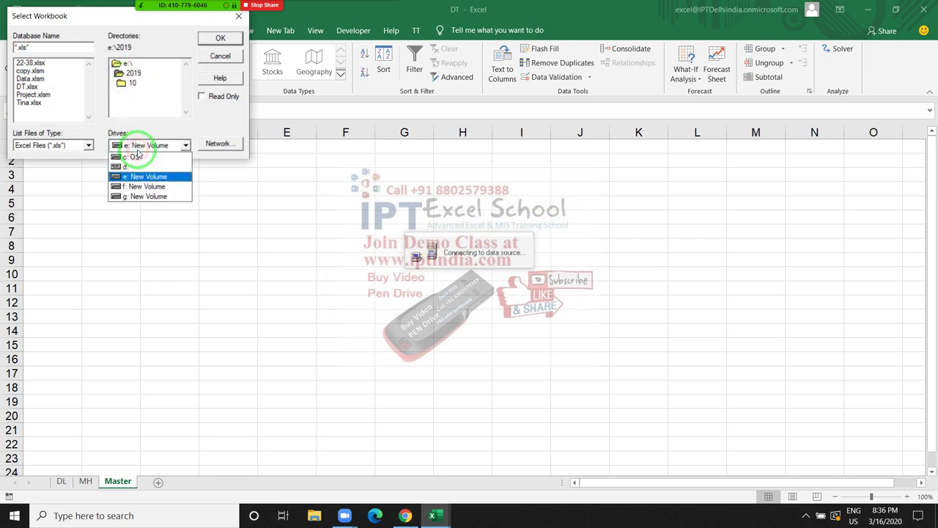
{"action": "left_click", "coordinate": [137, 151]}
{"action": "left_click", "coordinate": [81, 150]}
{"action": "left_click", "coordinate": [80, 152]}
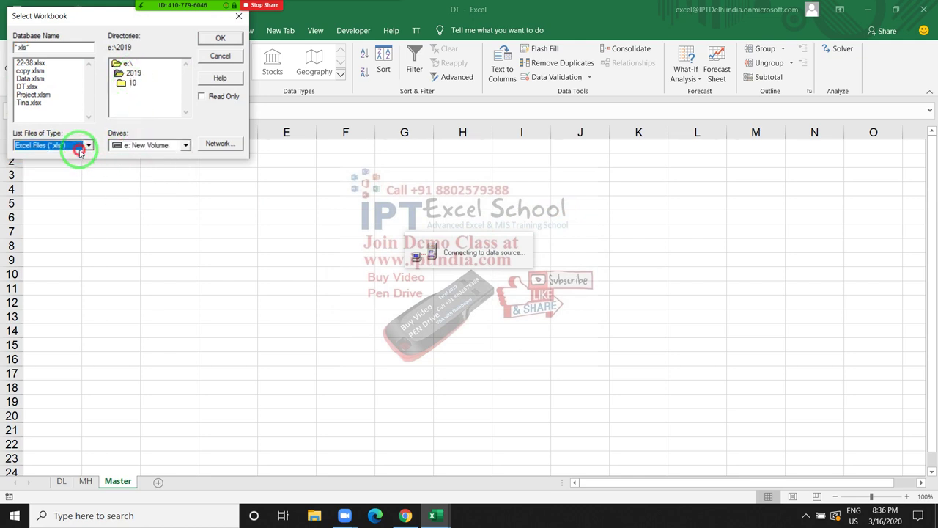
{"action": "left_click", "coordinate": [27, 87]}
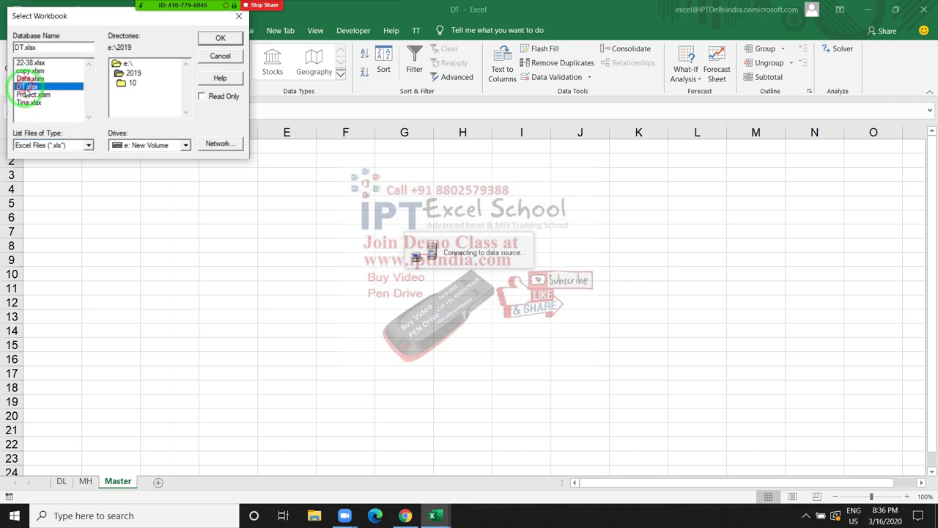
{"action": "left_click", "coordinate": [220, 39]}
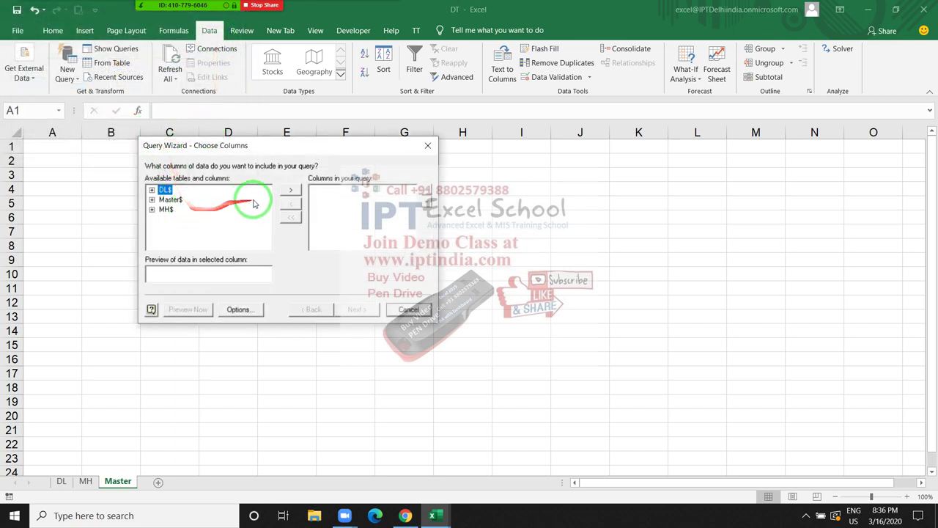
Add all DL$ columns, skip filter and sort, and open the query in Microsoft Query.
{"action": "left_click", "coordinate": [290, 190]}
{"action": "left_click", "coordinate": [358, 310]}
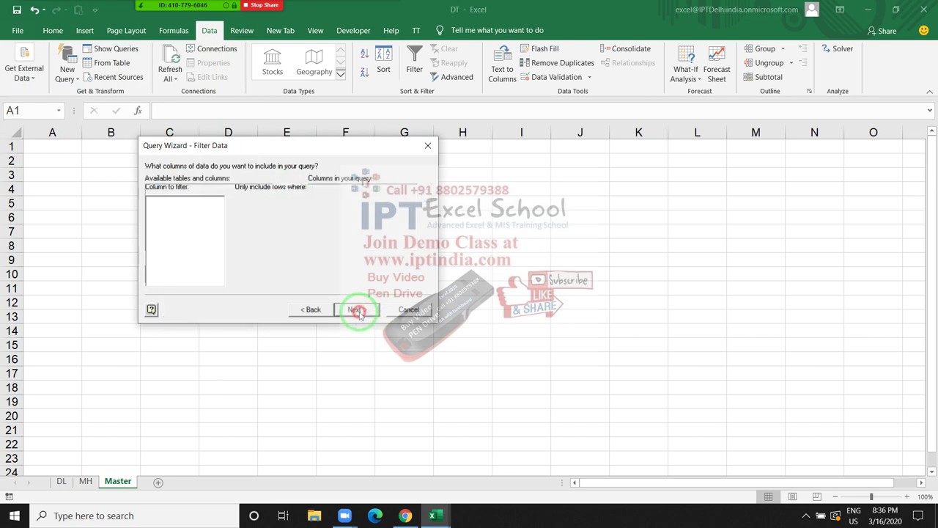
{"action": "left_click", "coordinate": [357, 309]}
{"action": "left_click", "coordinate": [357, 311]}
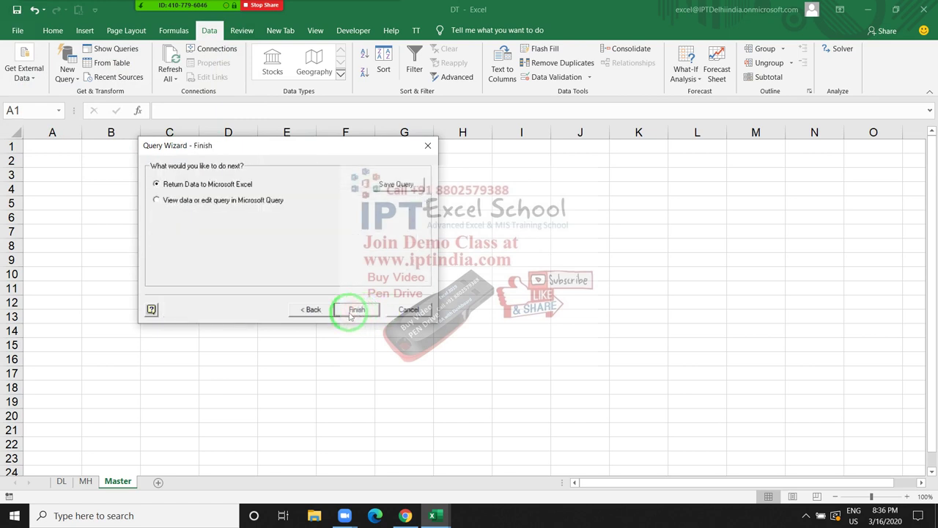
{"action": "left_click", "coordinate": [157, 200]}
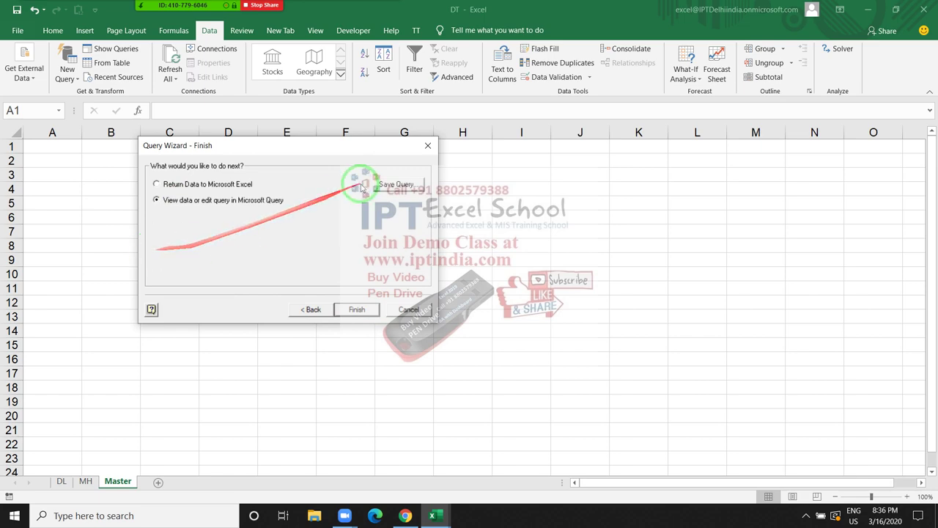
{"action": "left_click", "coordinate": [358, 311]}
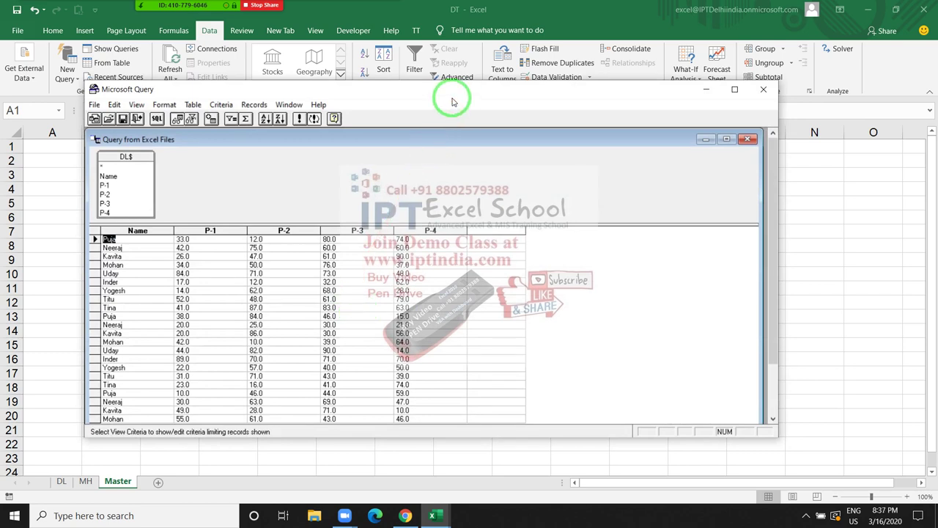
Show the query's SQL statement for editing.
{"action": "left_click_drag", "start_coordinate": [452, 101], "coordinate": [522, 99]}
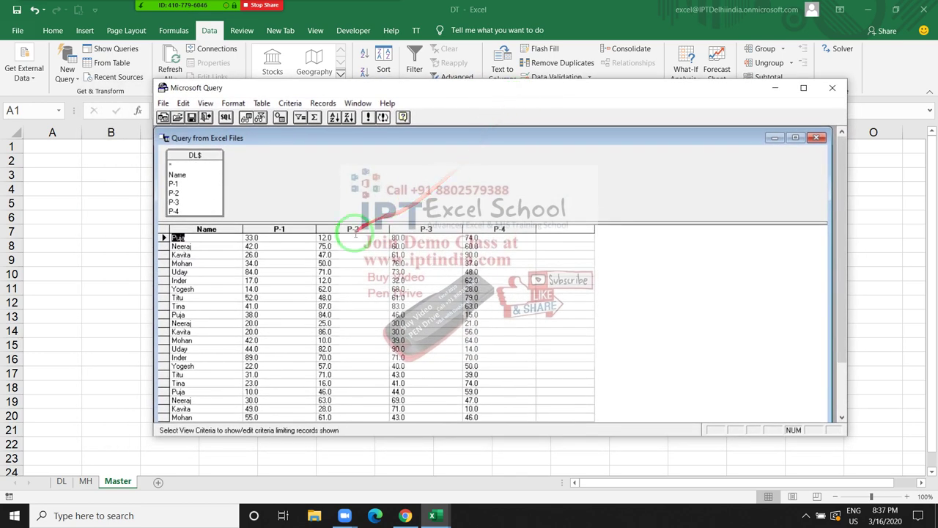
{"action": "left_click", "coordinate": [354, 300]}
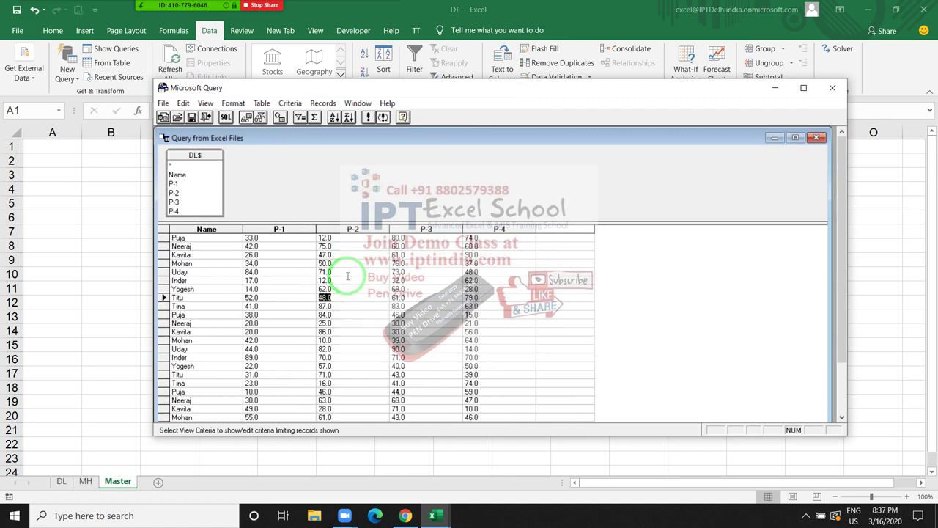
{"action": "left_click", "coordinate": [225, 118]}
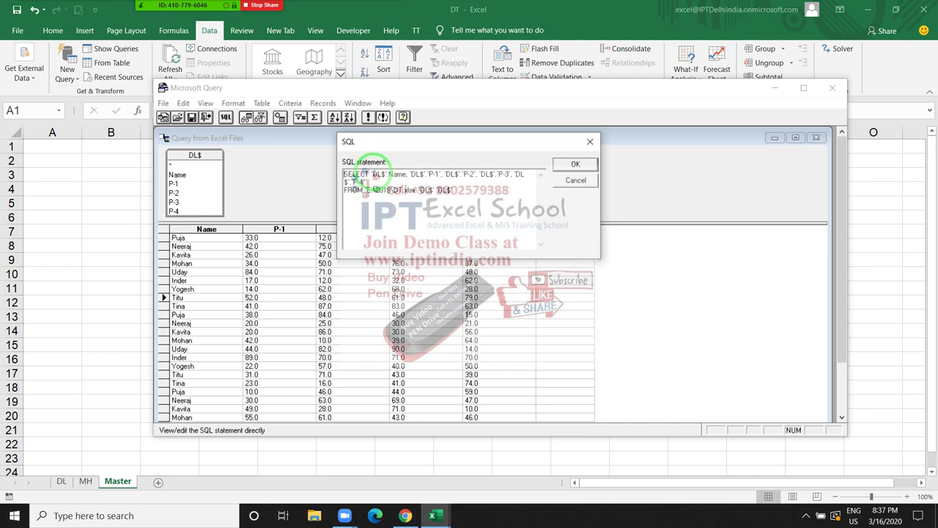
Remove the explicit column list and duplicate the SELECT FROM DL$ statement after union all.
{"action": "left_click_drag", "start_coordinate": [372, 174], "coordinate": [375, 182]}
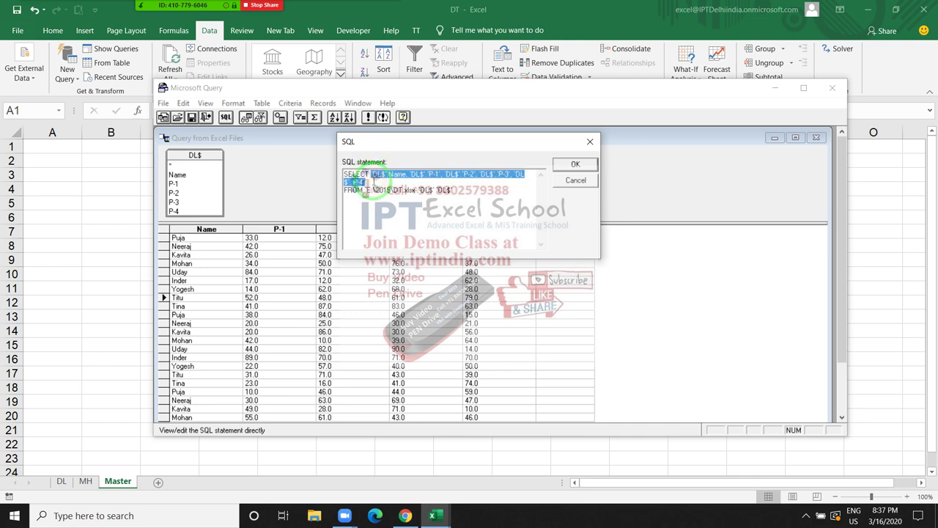
{"action": "key", "text": "Delete"}
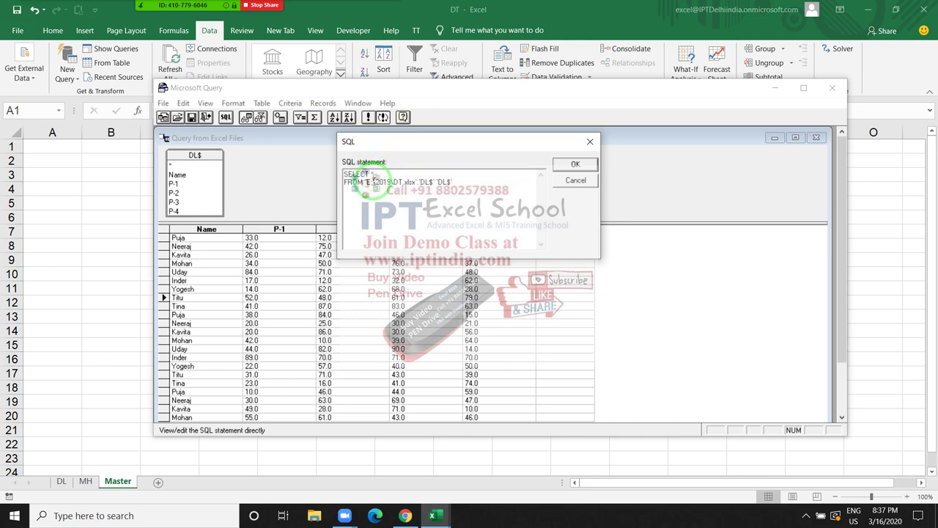
{"action": "double_click", "coordinate": [440, 181]}
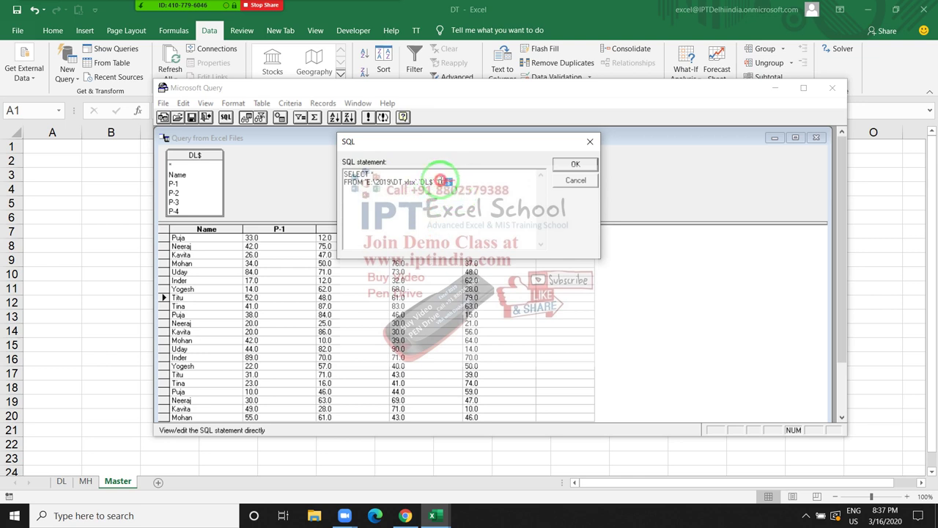
{"action": "left_click_drag", "start_coordinate": [440, 181], "coordinate": [325, 168]}
{"action": "key", "text": "ctrl+c"}
{"action": "left_click", "coordinate": [370, 196]}
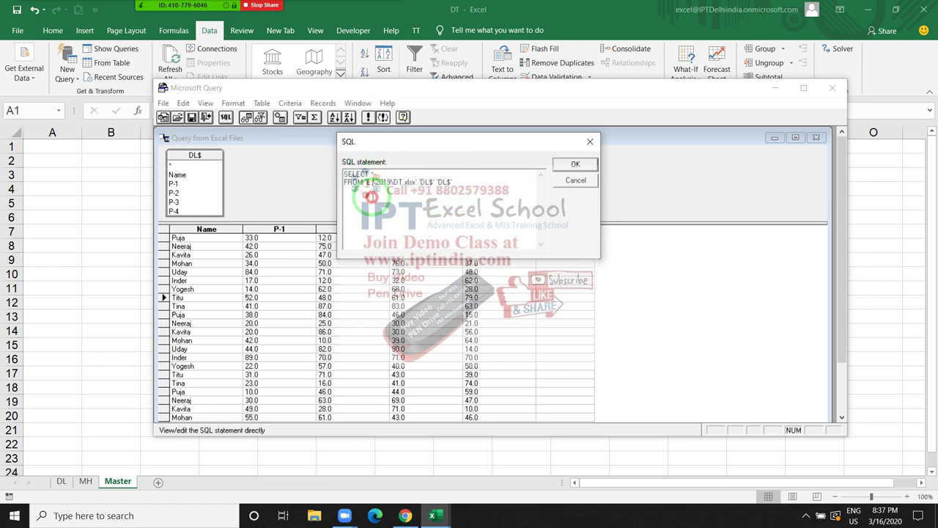
{"action": "left_click", "coordinate": [462, 180]}
{"action": "type", "text": "union all"}
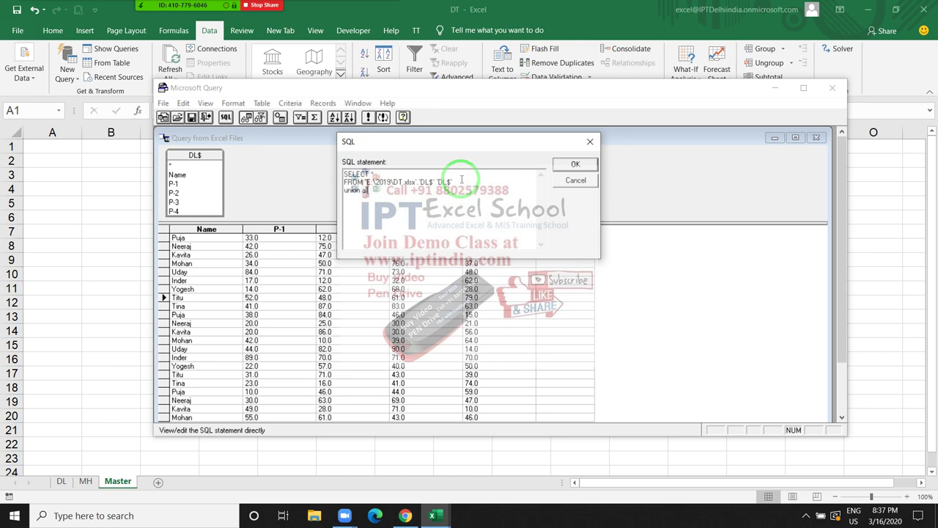
{"action": "key", "text": "ctrl+v"}
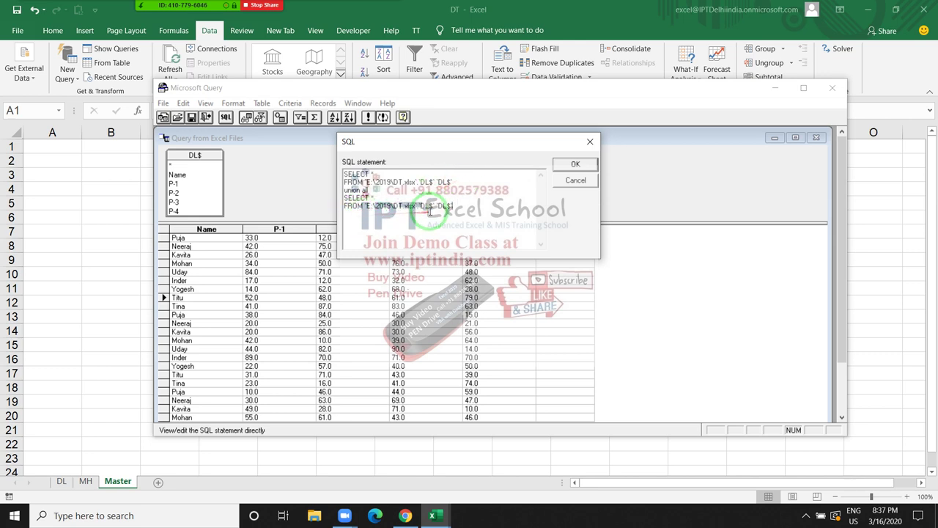
Make the second SELECT read SELECT * FROM MH$ and submit the UNION ALL SQL.
{"action": "left_click", "coordinate": [458, 223]}
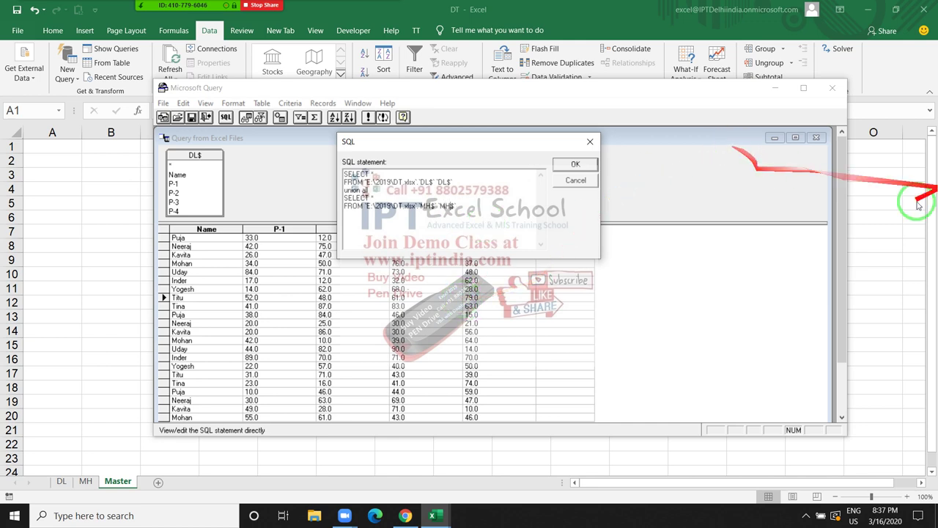
{"action": "left_click", "coordinate": [390, 224]}
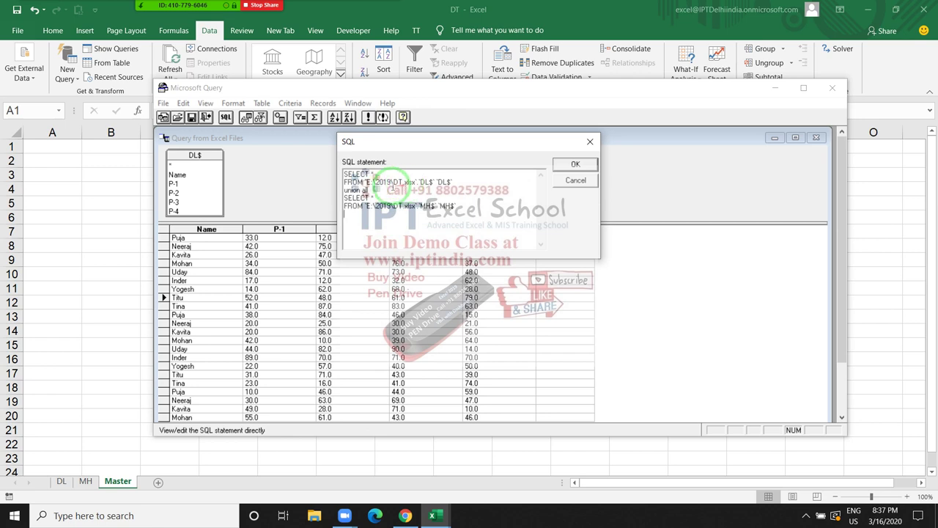
{"action": "left_click_drag", "start_coordinate": [366, 182], "coordinate": [424, 188]}
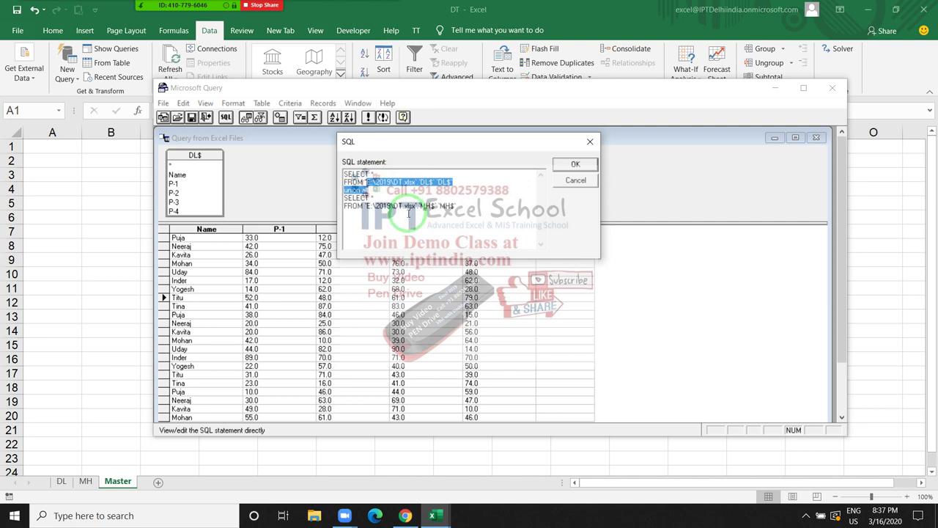
{"action": "left_click", "coordinate": [407, 214]}
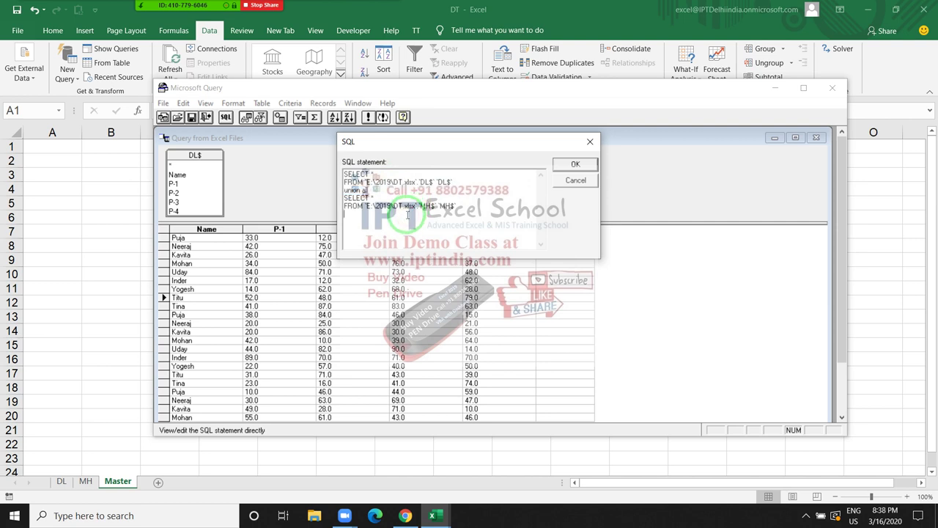
{"action": "left_click", "coordinate": [585, 166]}
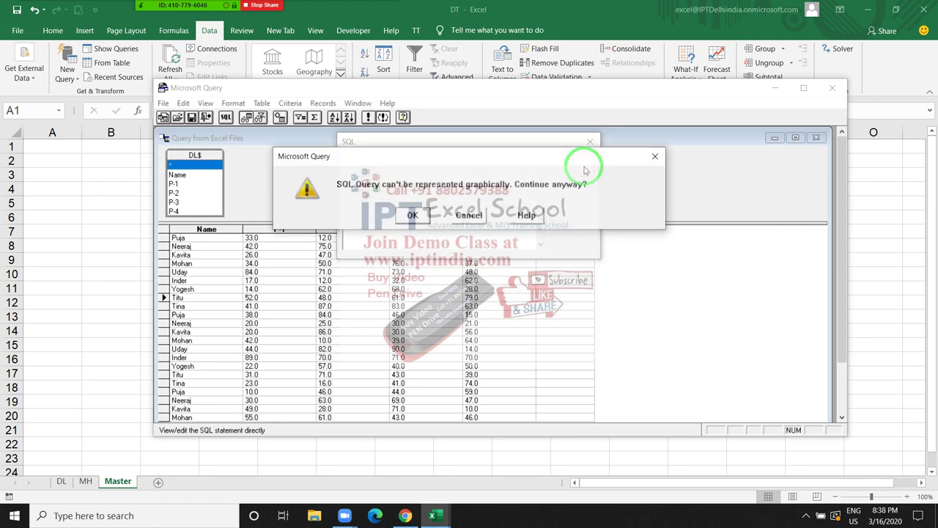
Run the DL/MH UNION ALL query past the warning, check the combined rows, and return them to Excel.
{"action": "left_click", "coordinate": [412, 215]}
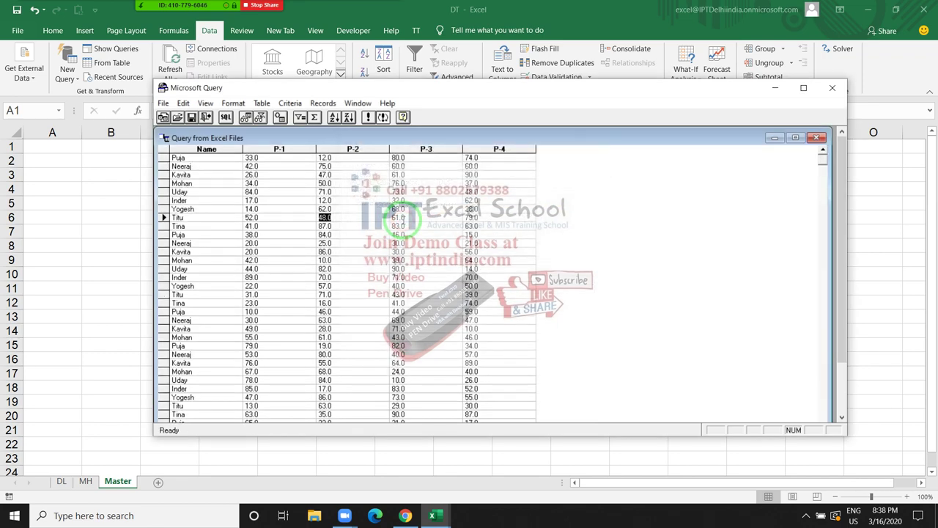
{"action": "left_click", "coordinate": [324, 243]}
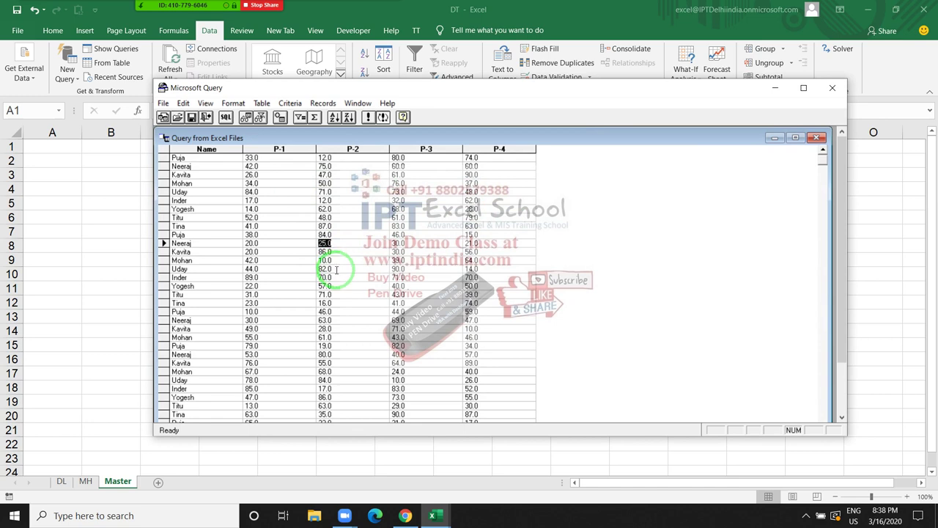
{"action": "left_click", "coordinate": [167, 103]}
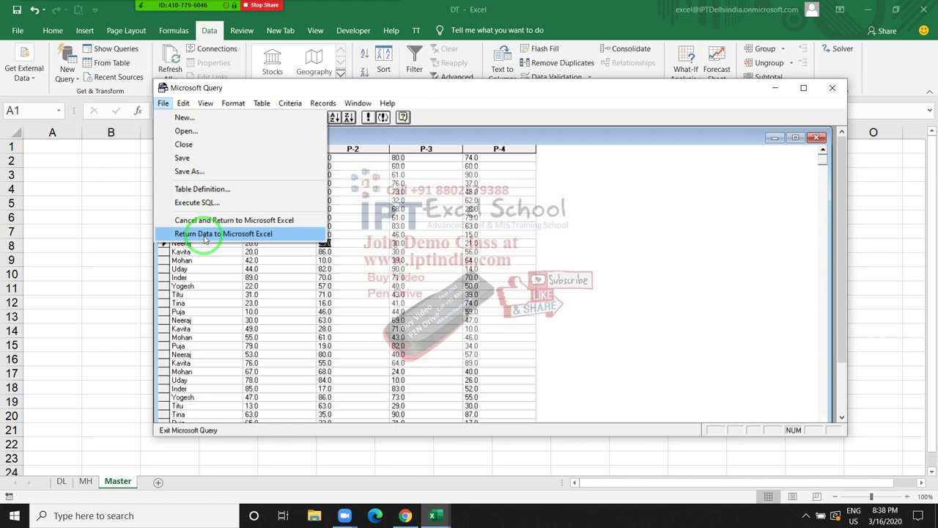
{"action": "left_click", "coordinate": [205, 236]}
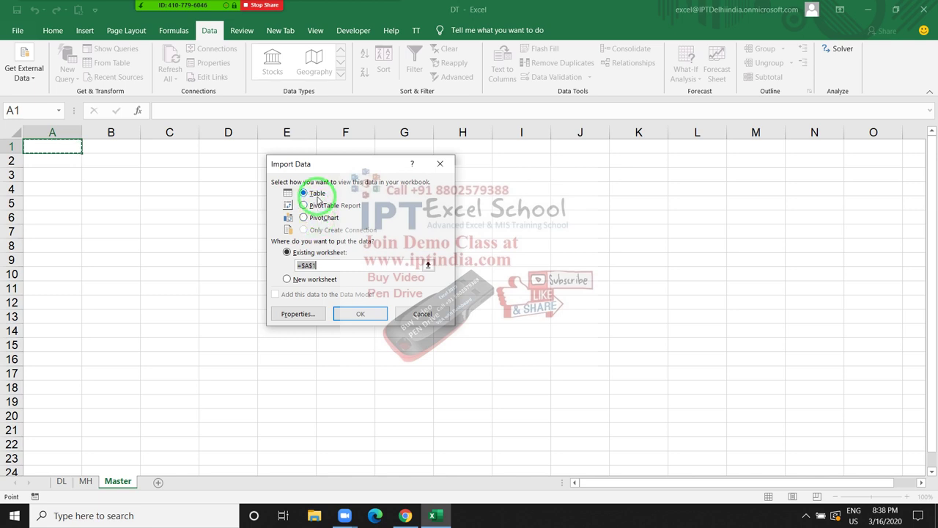
Import the query data as a PivotTable on Master with Name in Rows and Sum of P-1 in Values.
{"action": "left_click", "coordinate": [319, 208]}
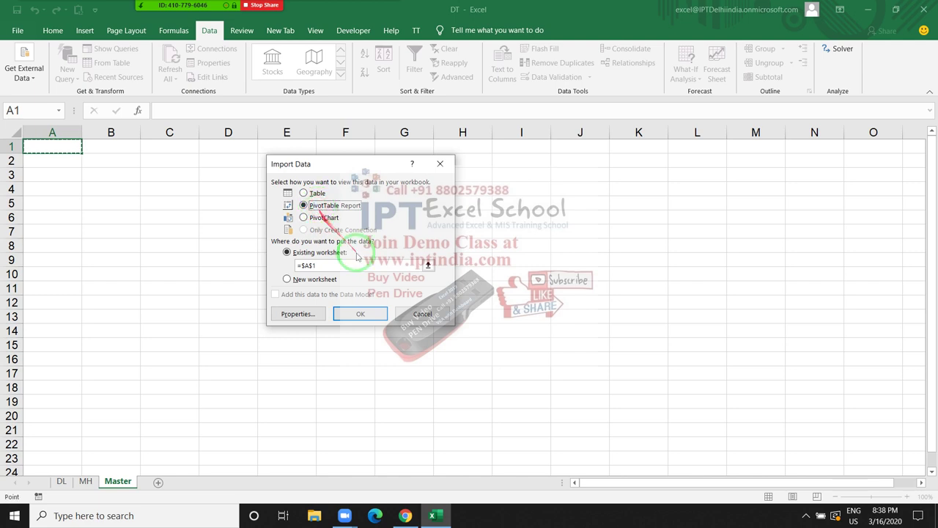
{"action": "left_click", "coordinate": [364, 314]}
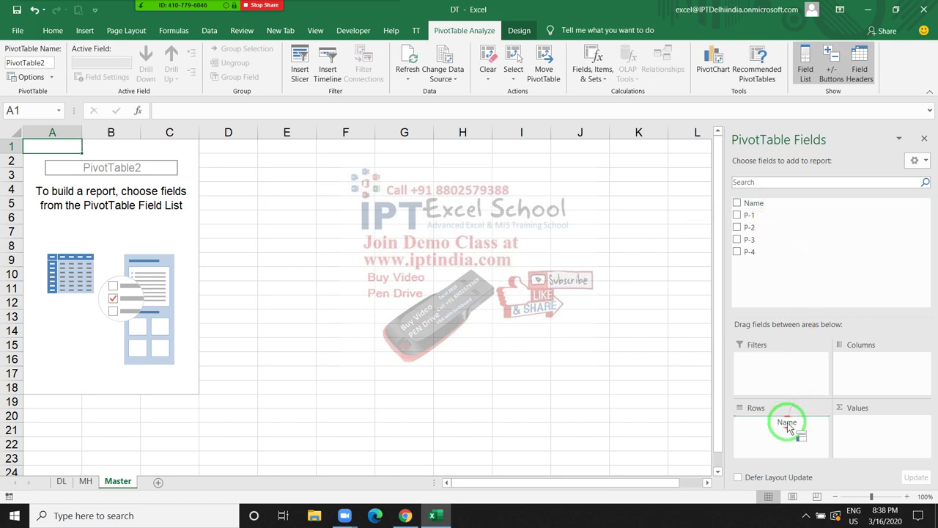
{"action": "left_click_drag", "start_coordinate": [761, 209], "coordinate": [788, 429]}
{"action": "left_click_drag", "start_coordinate": [749, 225], "coordinate": [850, 425]}
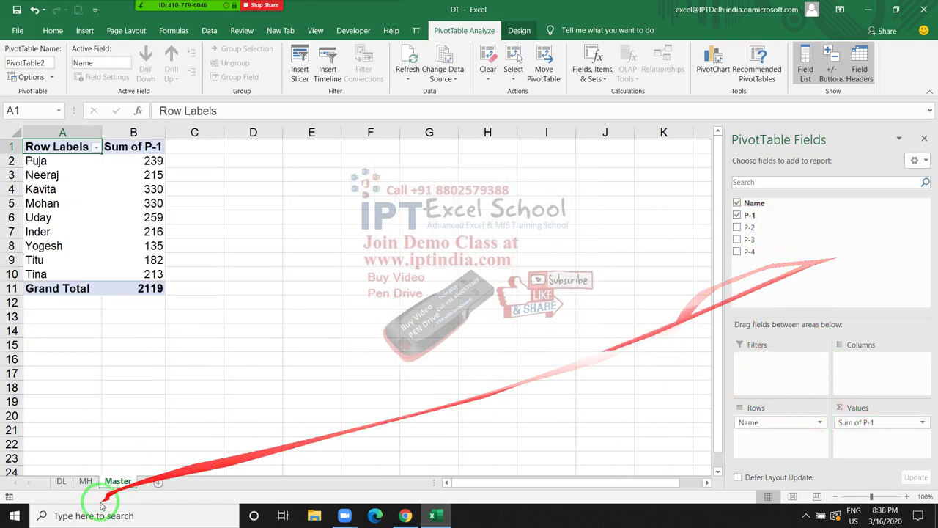
On the DL sheet, enter DEV in cell A24 below the last entry.
{"action": "left_click", "coordinate": [64, 481]}
{"action": "scroll", "coordinate": [63, 440], "scroll_direction": "down", "scroll_amount": 3}
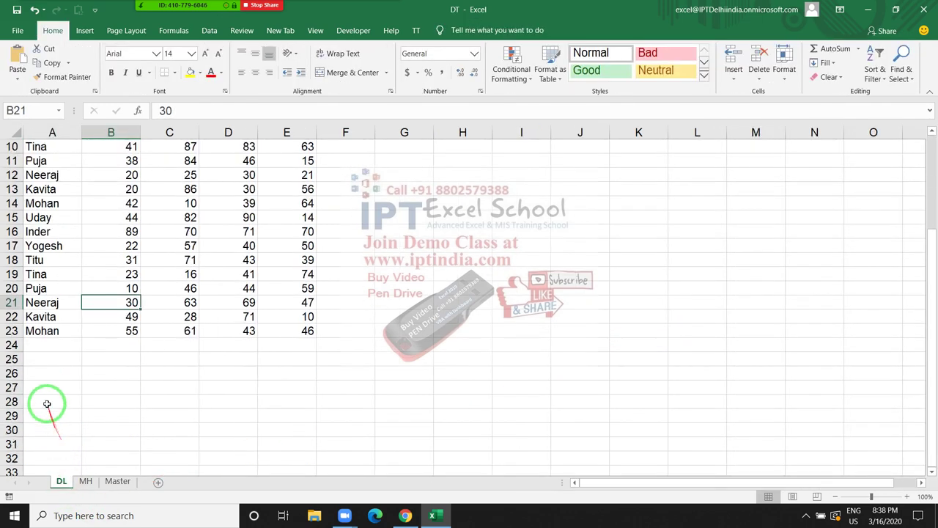
{"action": "left_click", "coordinate": [43, 347]}
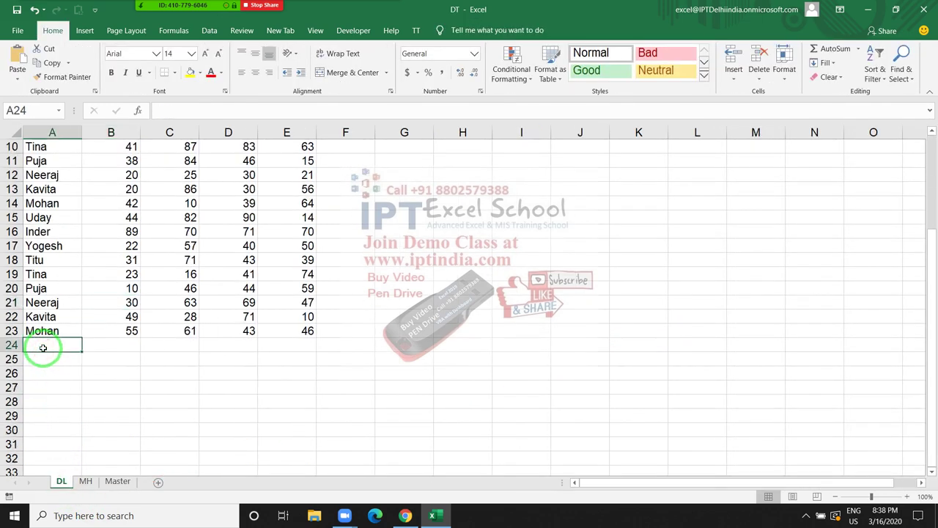
{"action": "type", "text": "DEV"}
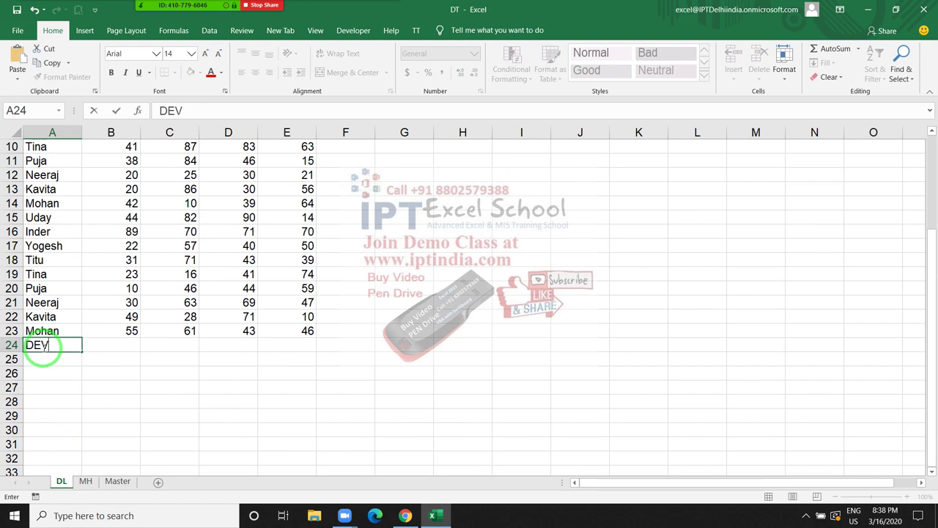
{"action": "key", "text": "Tab"}
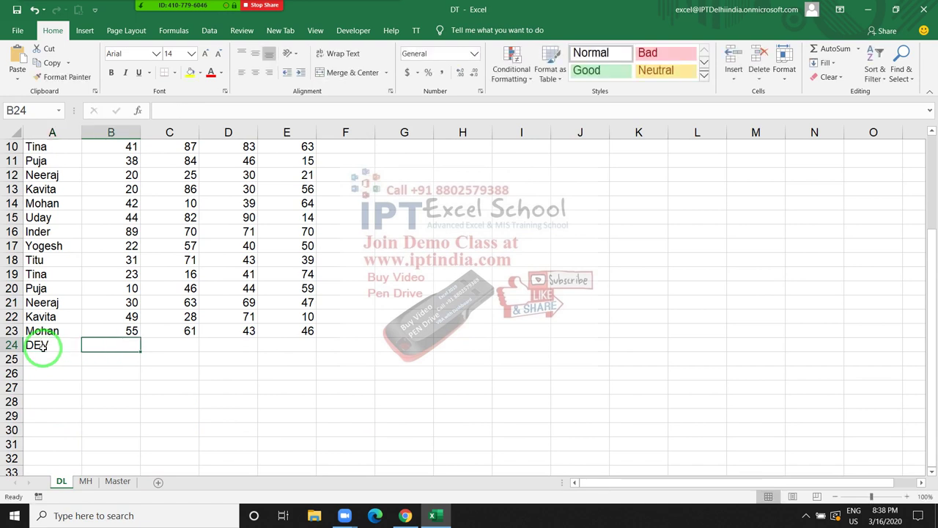
Fill B24:E24 with 85, 36, 85 and 25, then return to the Master sheet.
{"action": "type", "text": "85"}
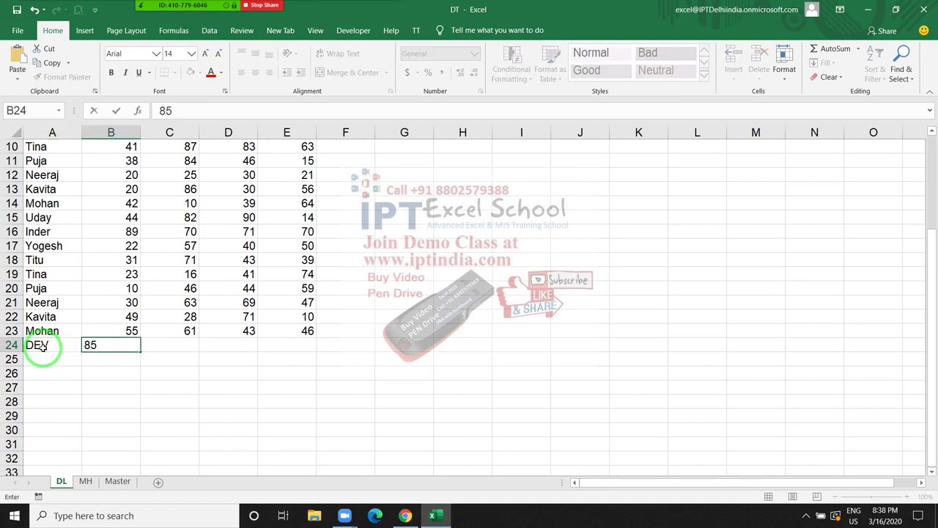
{"action": "key", "text": "Tab"}
{"action": "type", "text": "36"}
{"action": "key", "text": "Tab"}
{"action": "type", "text": "85"}
{"action": "key", "text": "Tab"}
{"action": "type", "text": "25"}
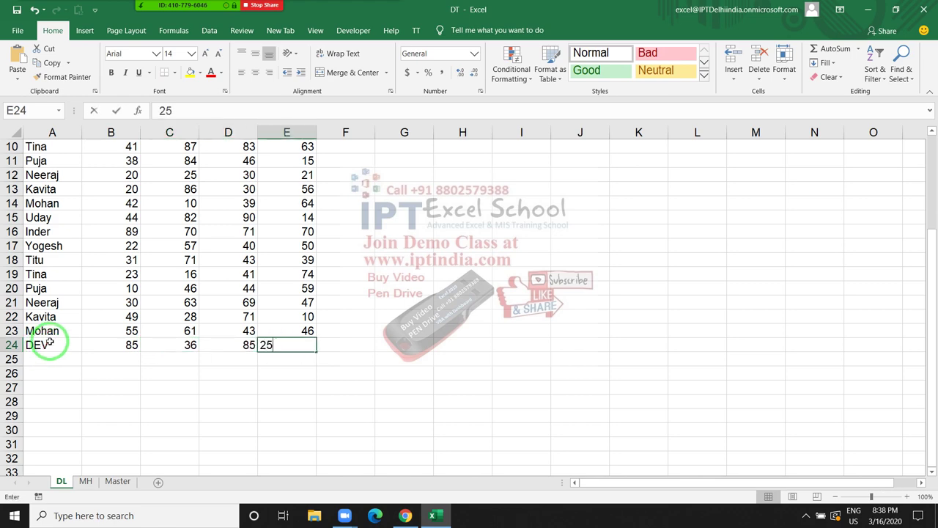
{"action": "key", "text": "Tab"}
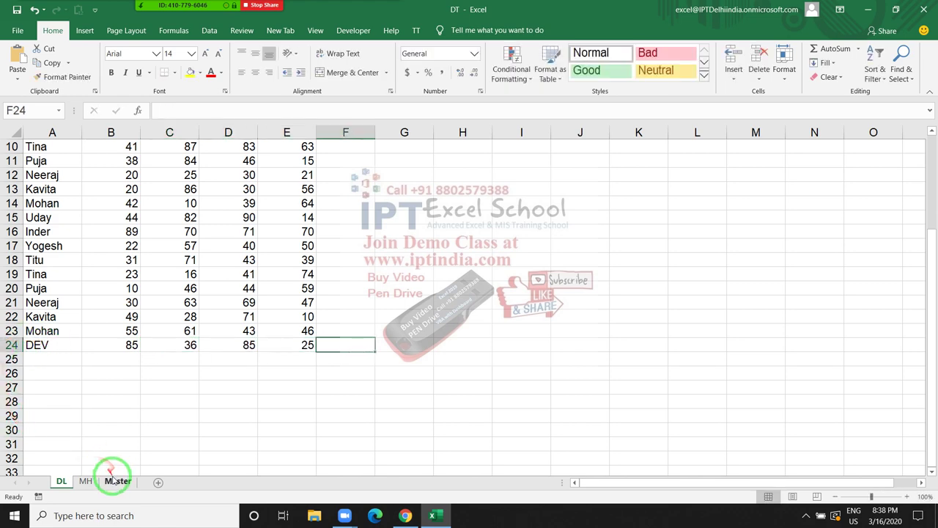
{"action": "left_click", "coordinate": [116, 481]}
Refresh the Master PivotTable so DEV shows 85 and the grand total reaches 2204, then select DEV's row.
{"action": "right_click", "coordinate": [107, 217]}
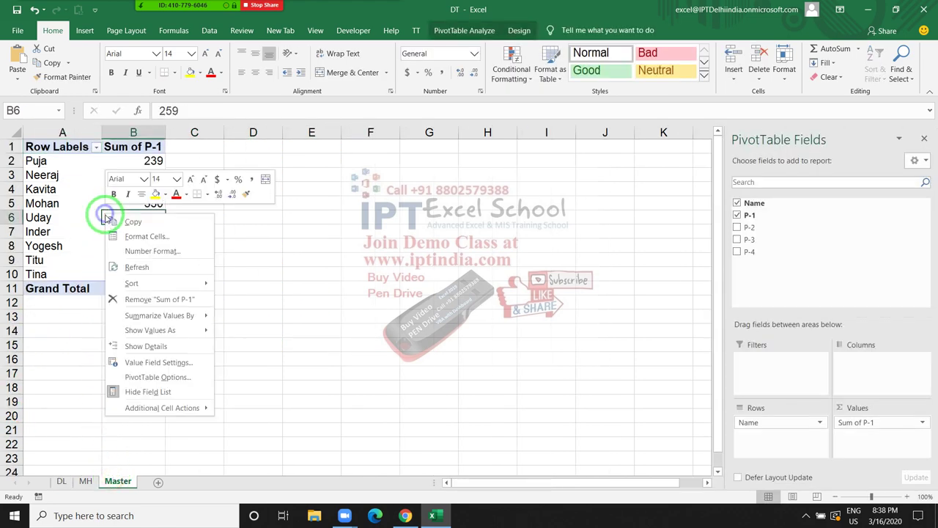
{"action": "left_click", "coordinate": [138, 266]}
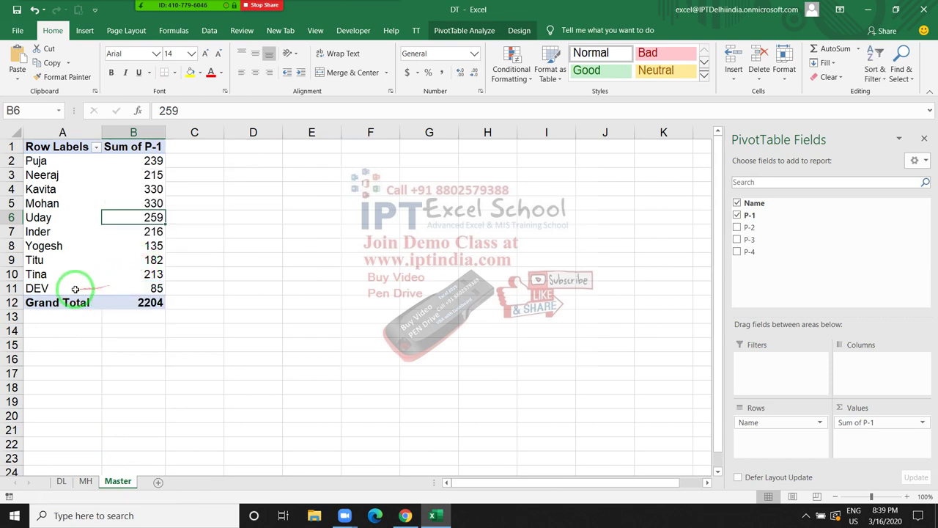
{"action": "left_click_drag", "start_coordinate": [75, 290], "coordinate": [119, 288]}
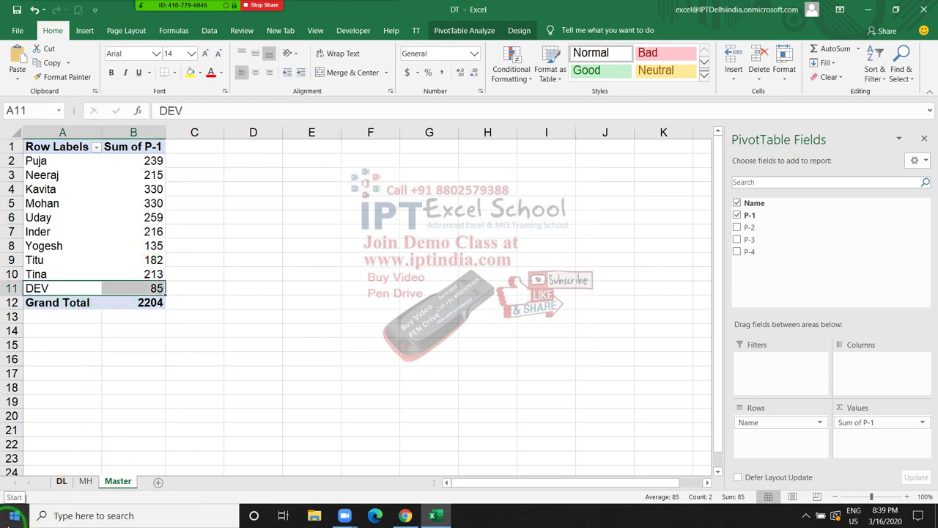